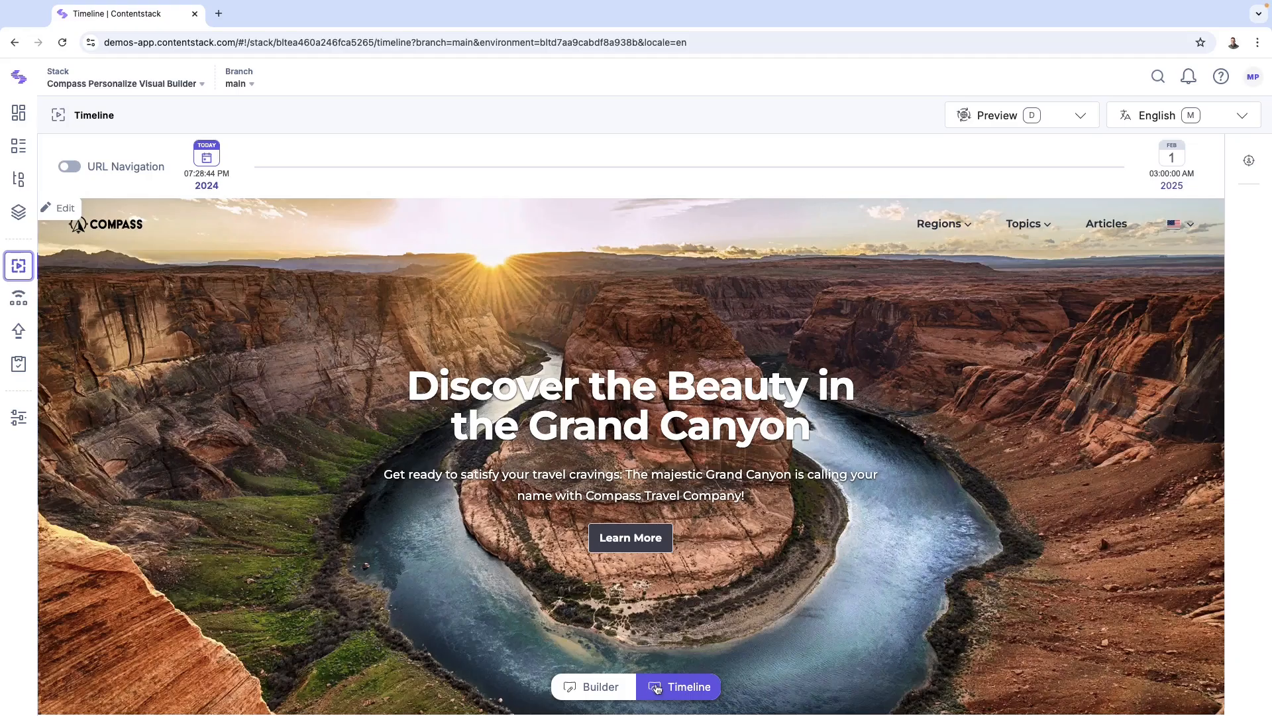
Step: Switch to the Visual Builder and open the Food in Africa article page
left_click(608, 687)
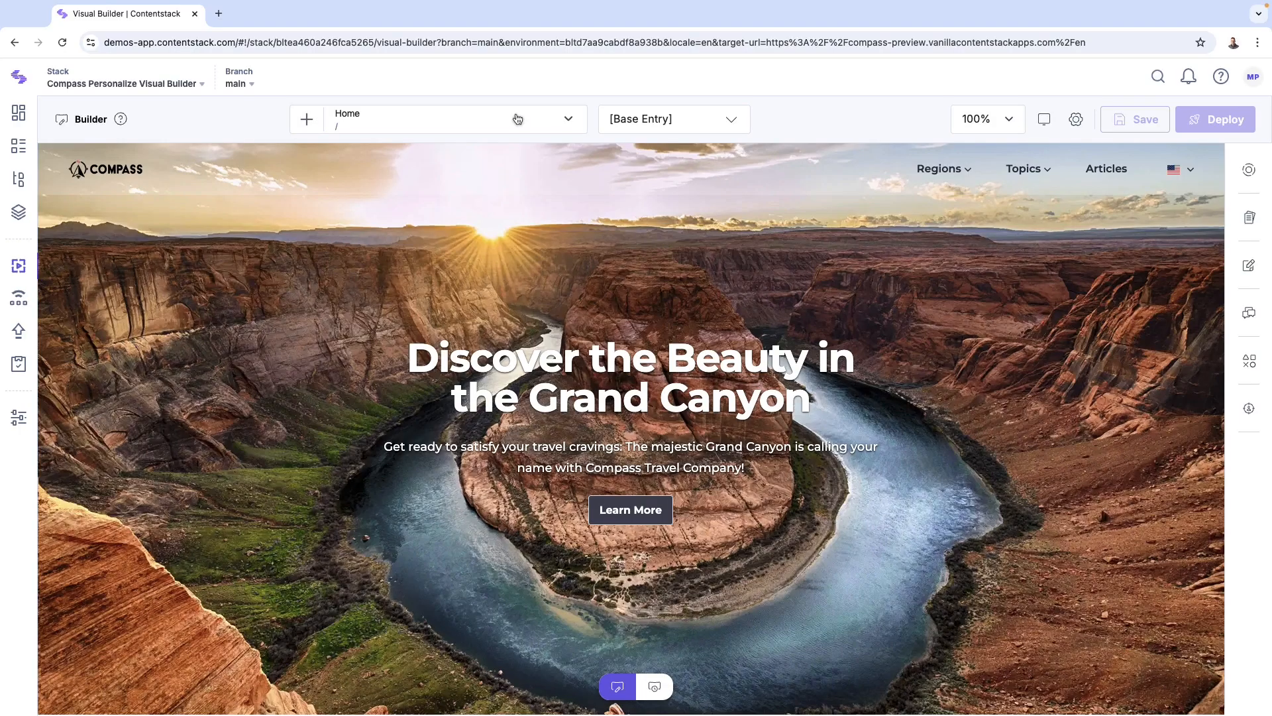
left_click(569, 121)
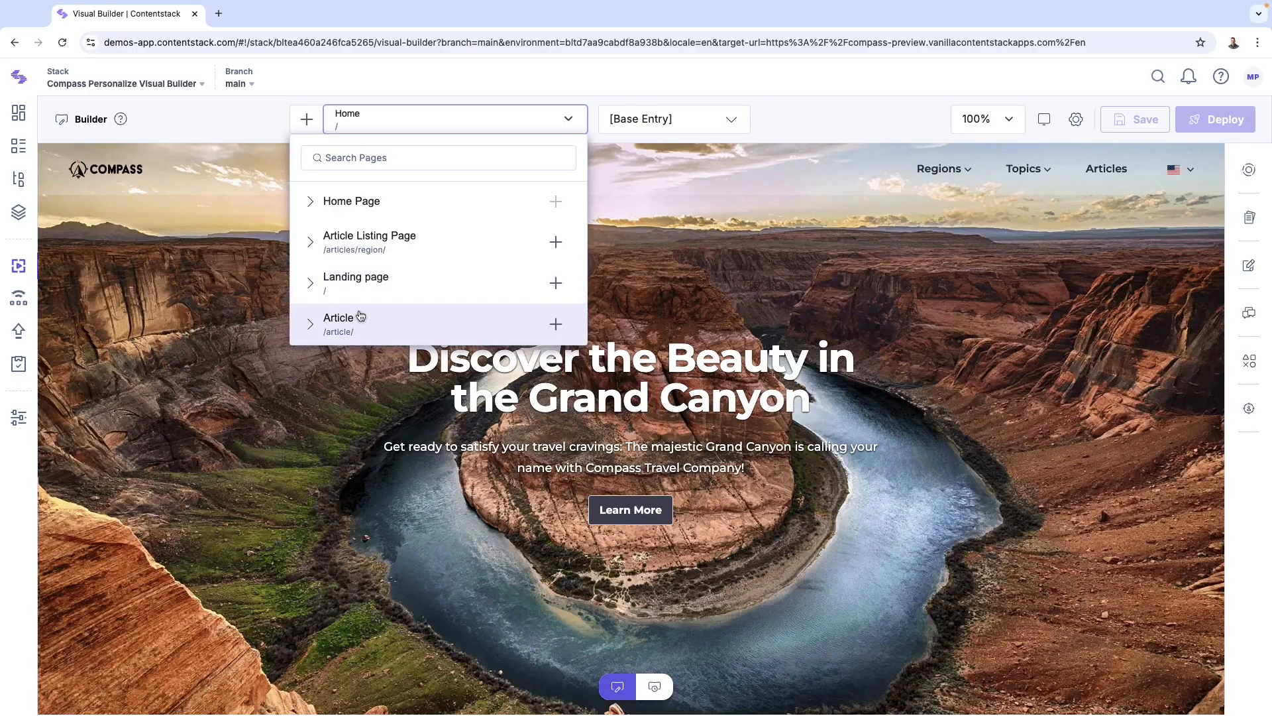
left_click(316, 325)
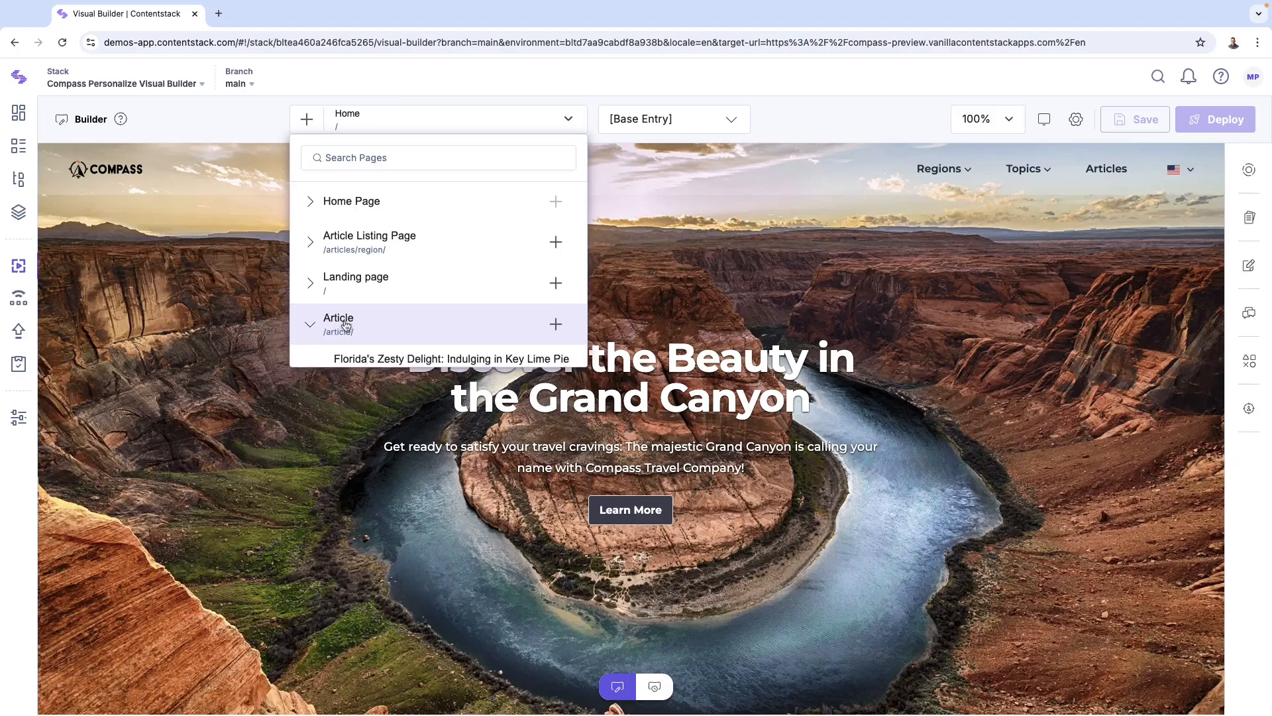
scroll(346, 325, "down", 1)
scroll(346, 325, "down", 2)
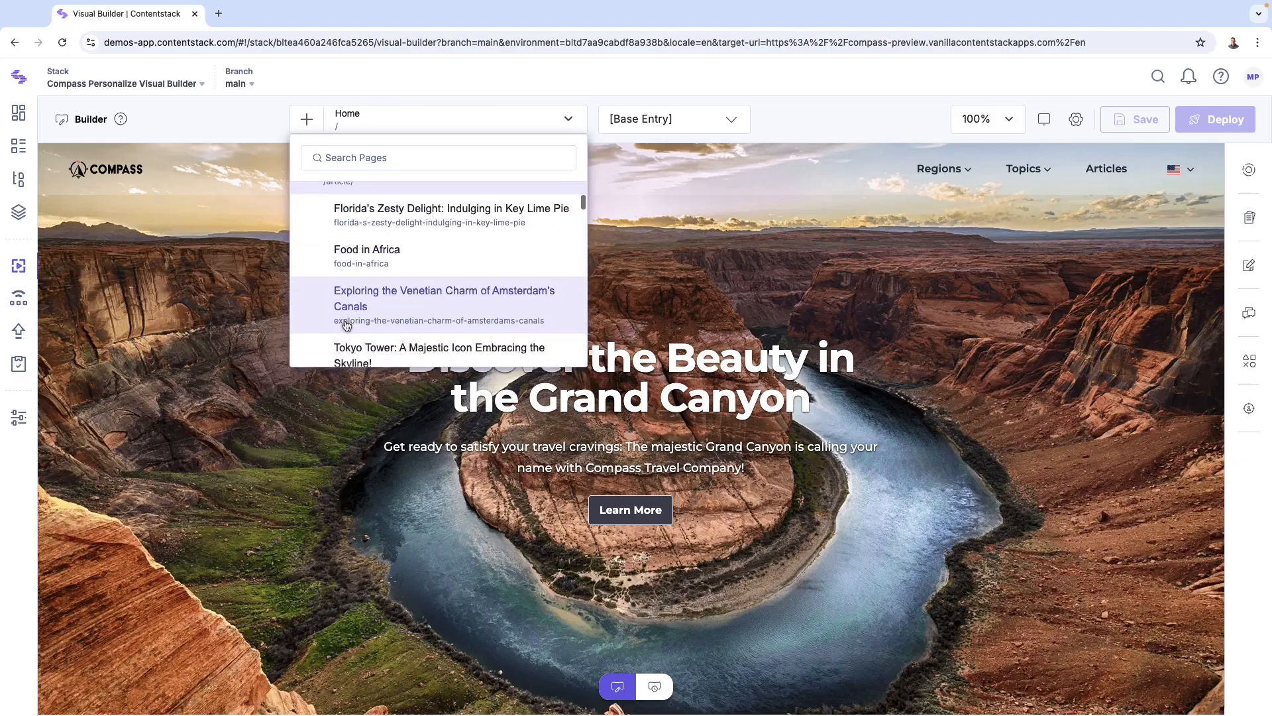
left_click(351, 260)
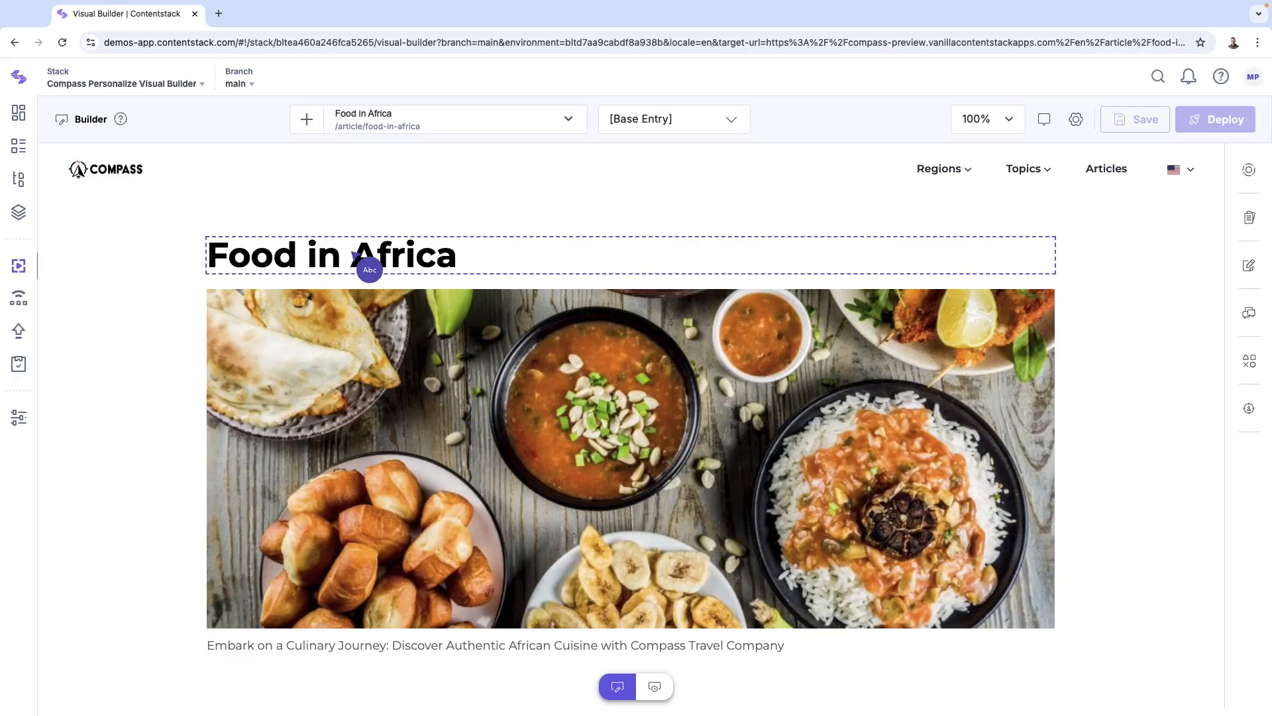
Step: Navigate back to the Home page
left_click(569, 122)
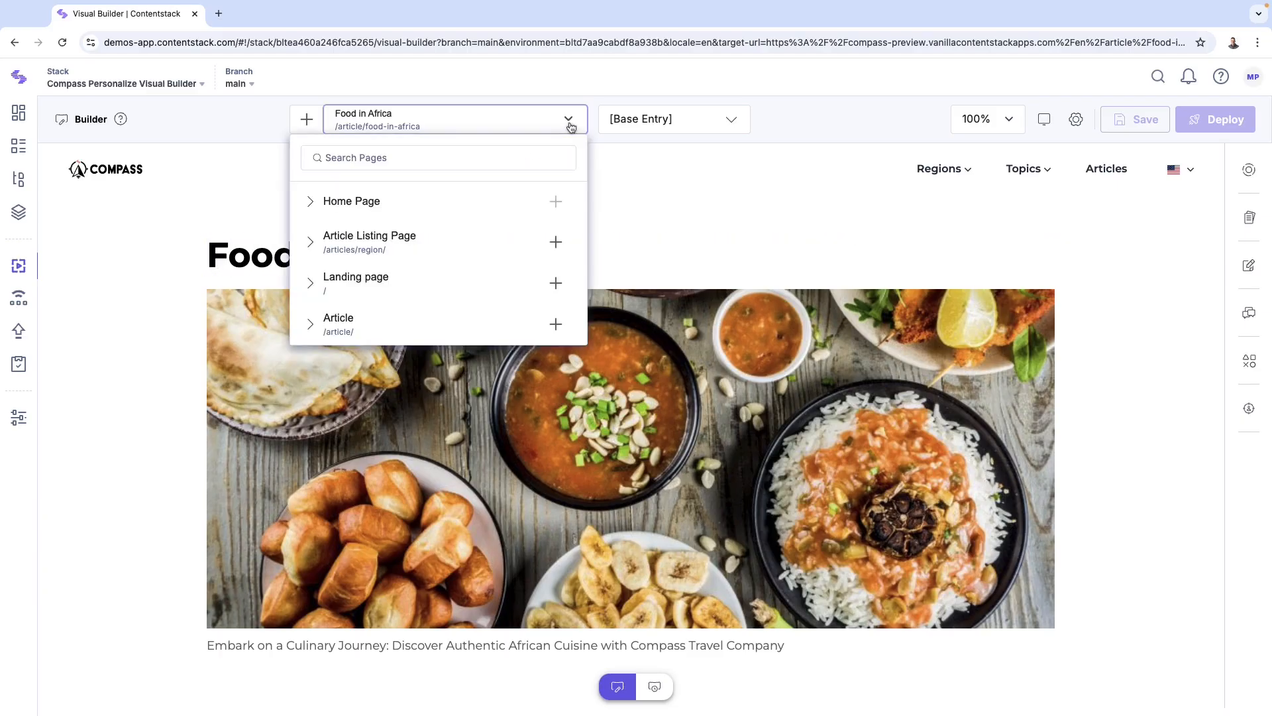
left_click(316, 203)
left_click(346, 240)
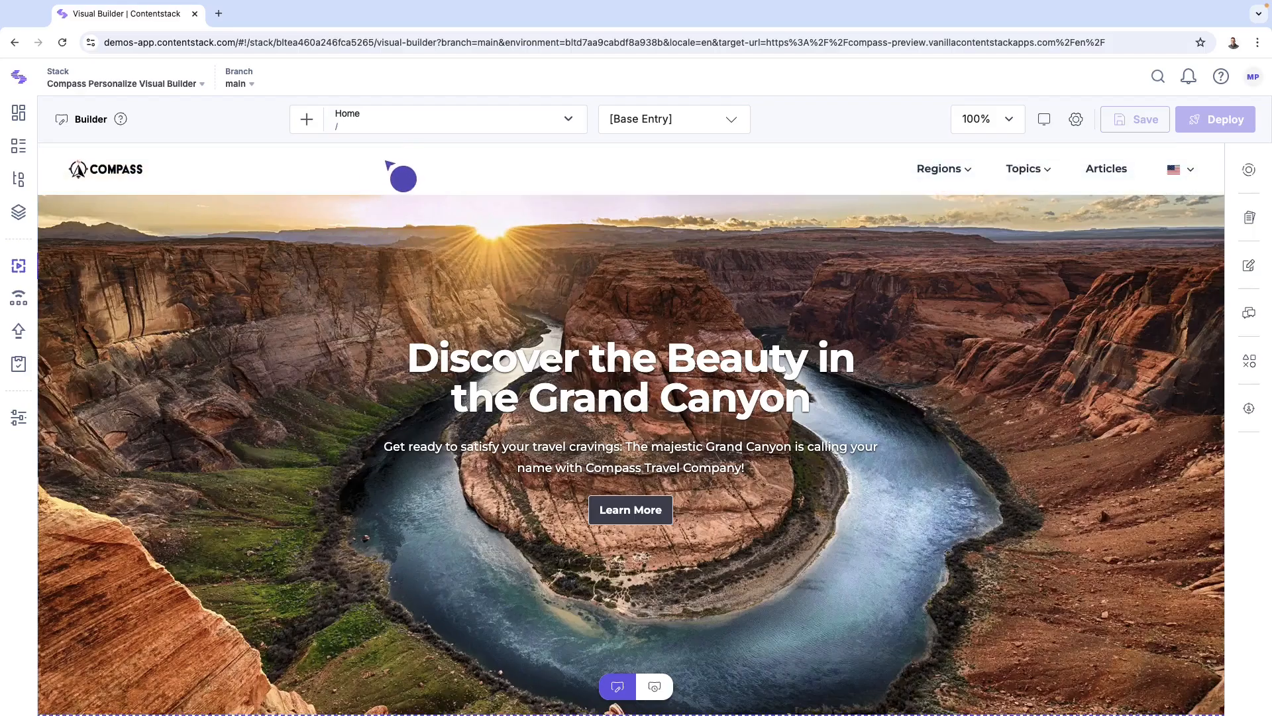
Step: Switch the Home page to the Luxury, Relaxed, Asia entry variant
left_click(571, 122)
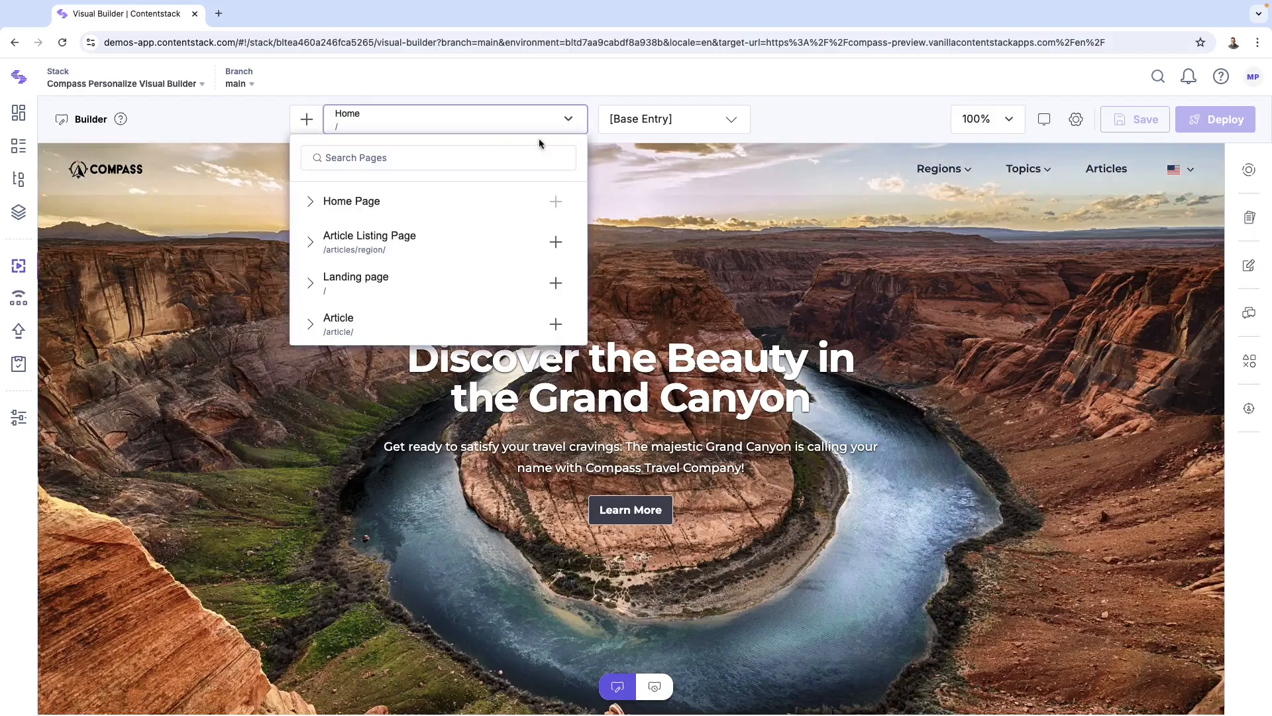
left_click(340, 159)
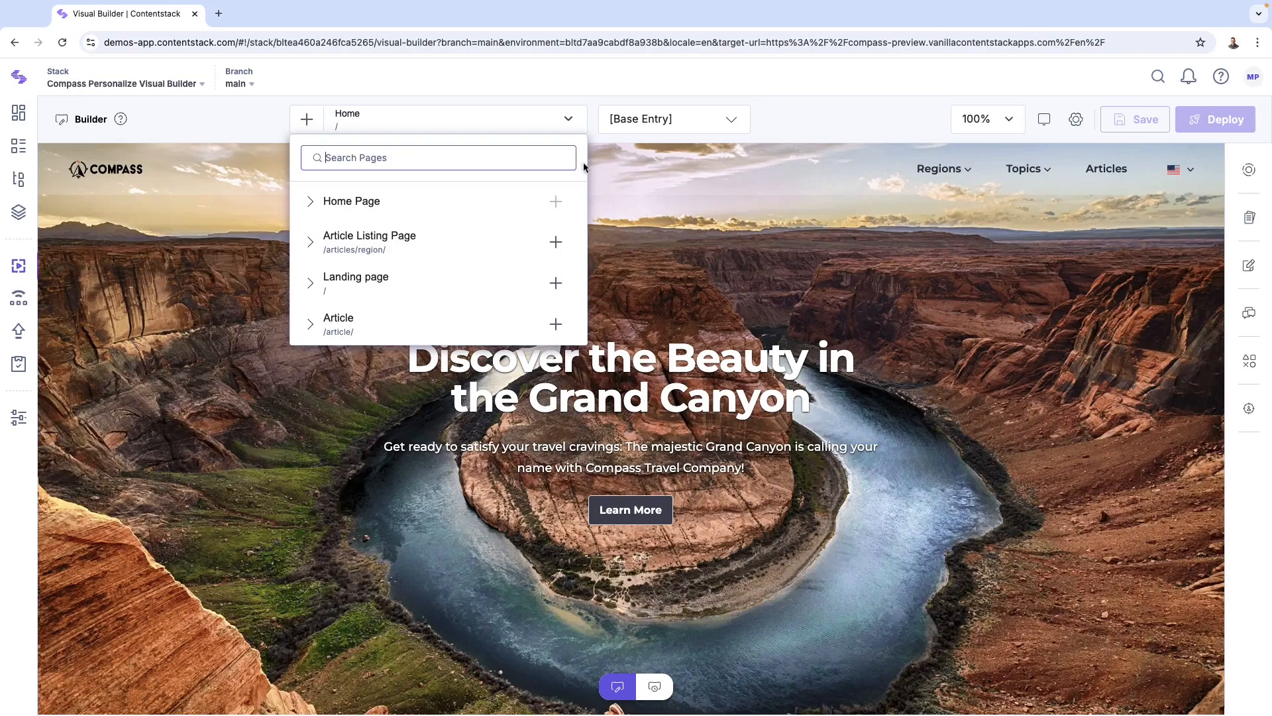
left_click(731, 122)
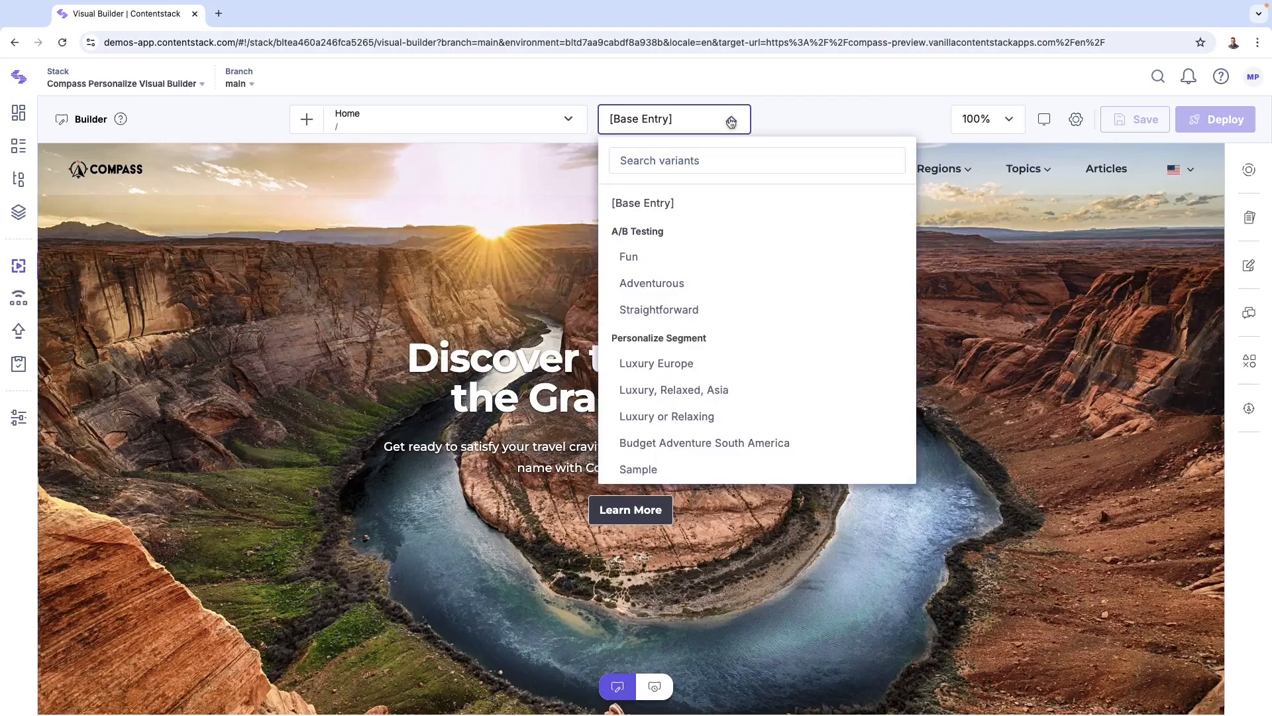
left_click(692, 390)
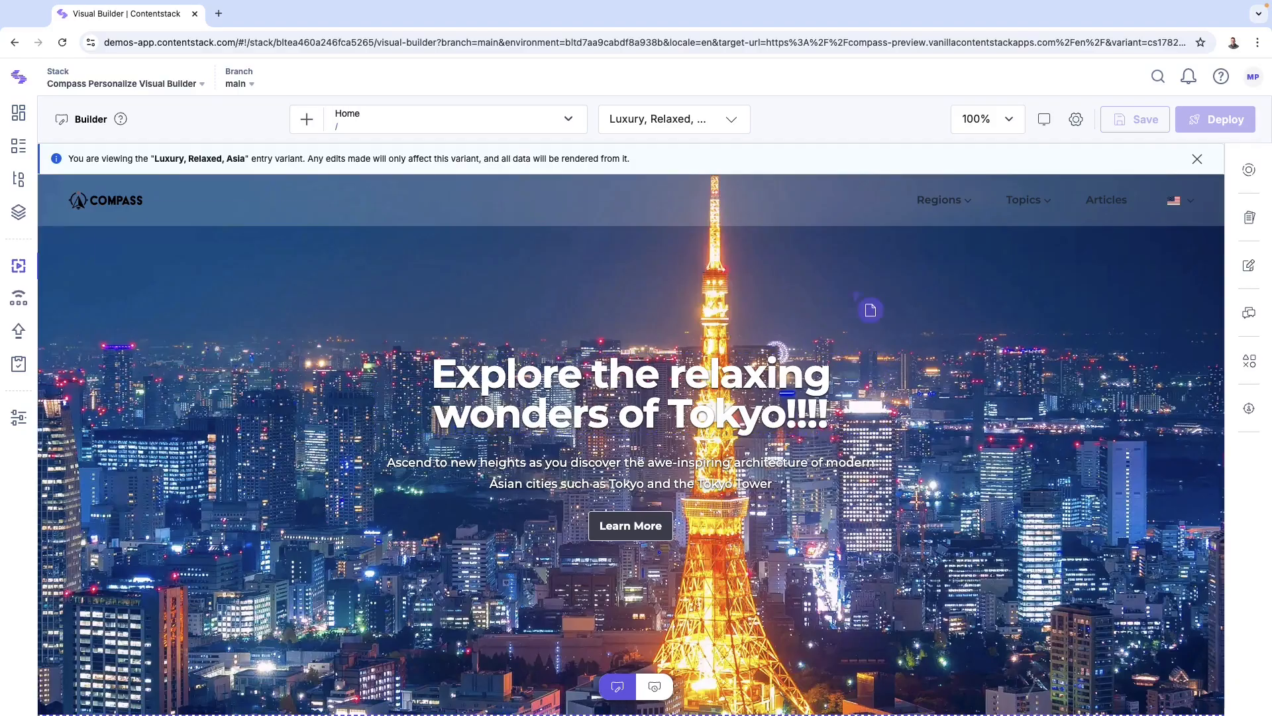
Step: Change the canvas zoom to 90%, then back to 100%
left_click(1007, 121)
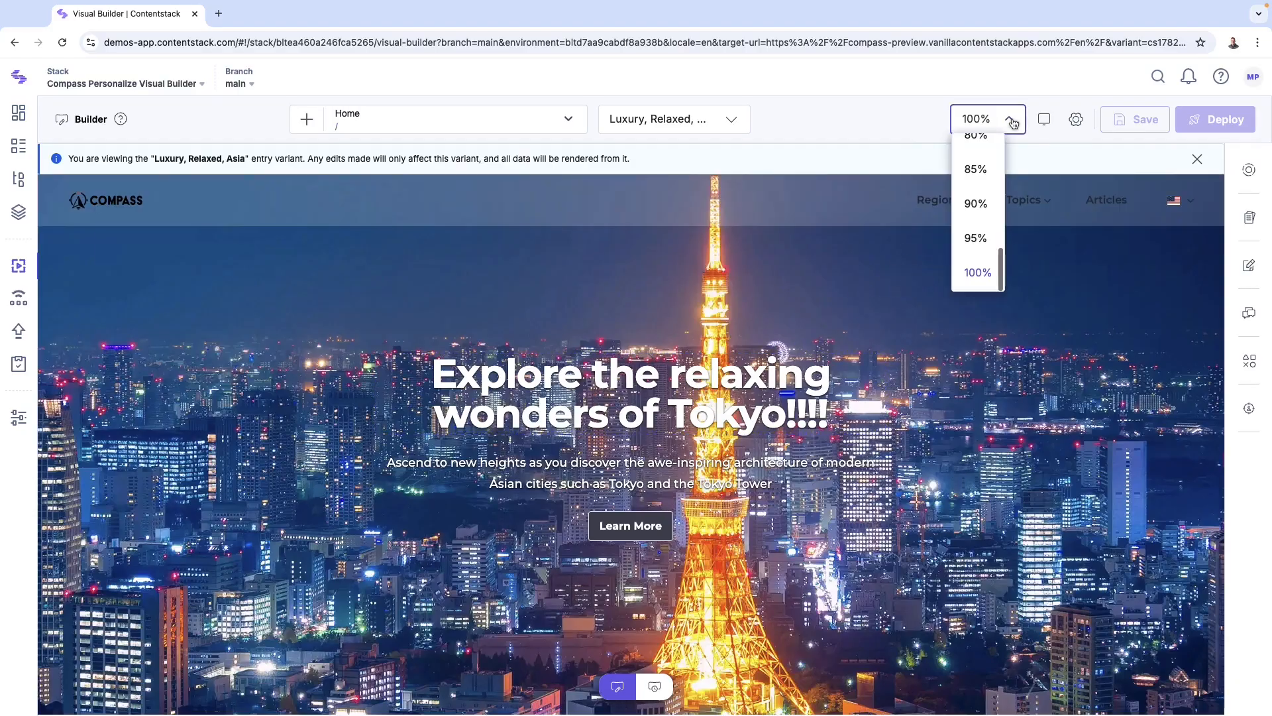
left_click(975, 203)
left_click(987, 119)
left_click(977, 273)
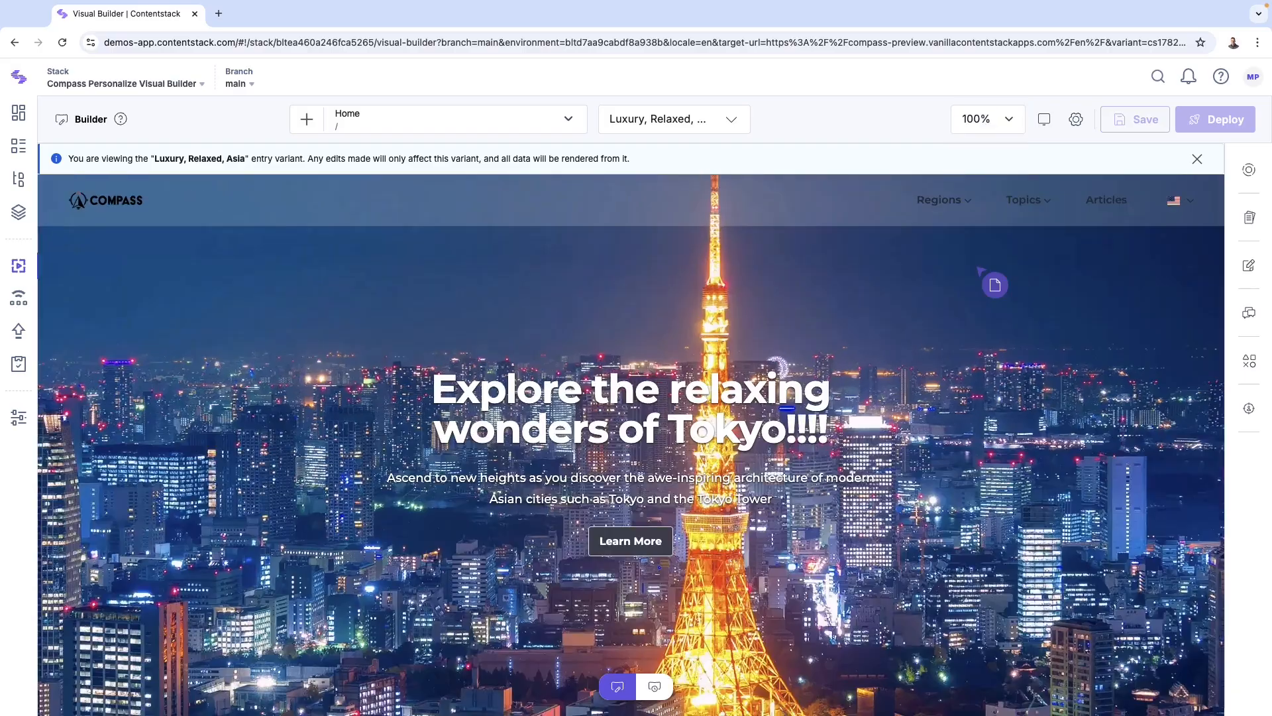
Step: Preview the page at the iPad Pro 11 device size
left_click(1076, 122)
mouse_move(1027, 174)
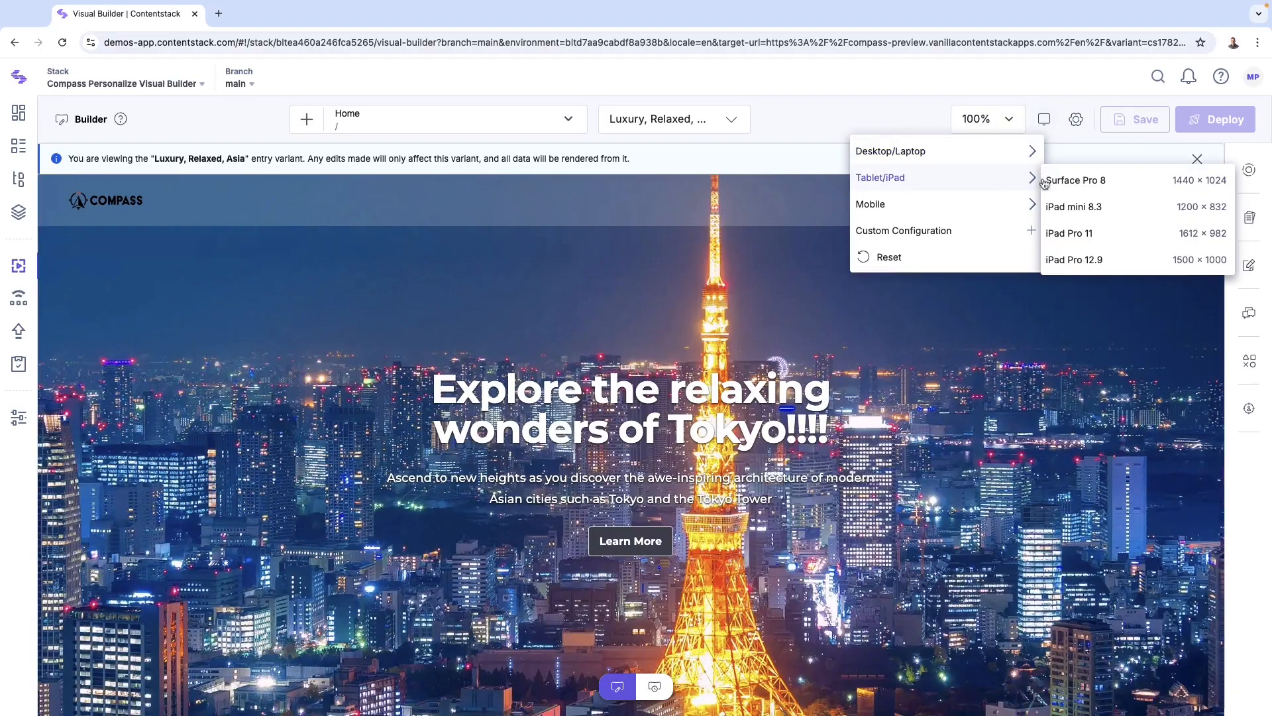
left_click(1063, 234)
Step: Preview the page at MacBook Pro size, then reset the device preview
left_click(1044, 119)
mouse_move(1023, 148)
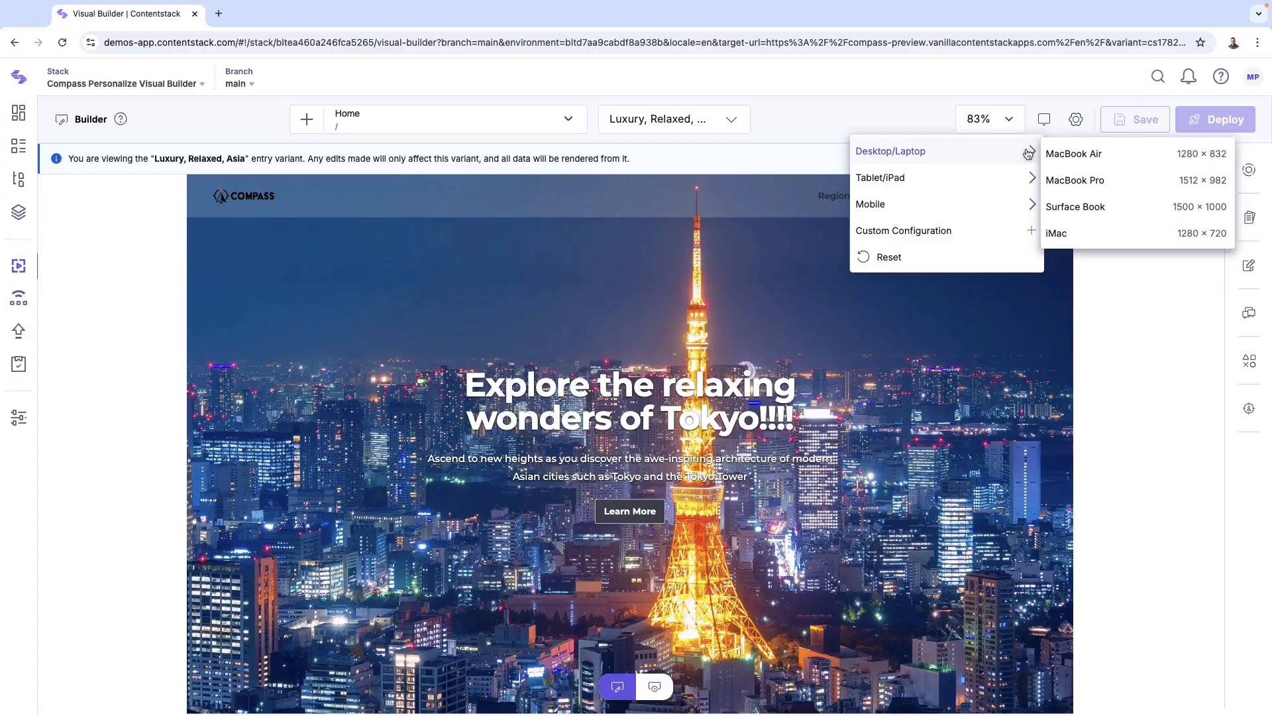
left_click(1067, 170)
left_click(1044, 119)
left_click(923, 258)
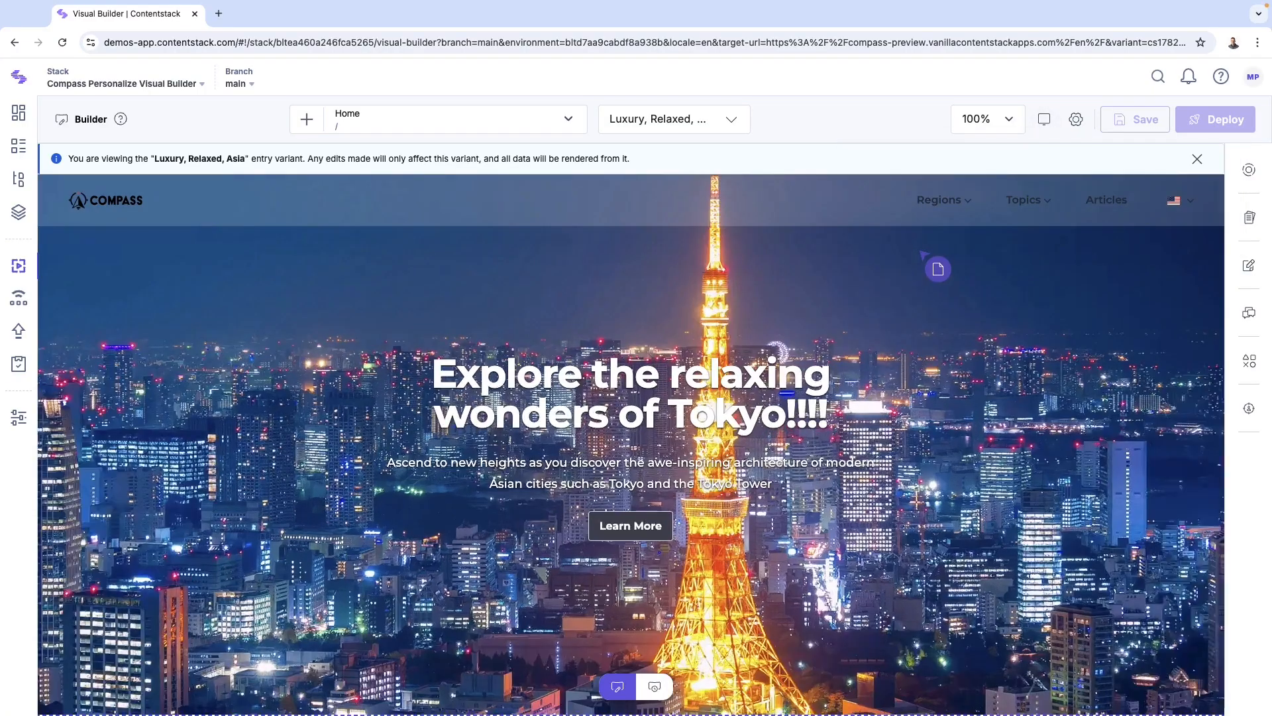
Step: Switch back to the Base Entry variant and open and close the Regions menu
left_click(734, 122)
left_click(666, 204)
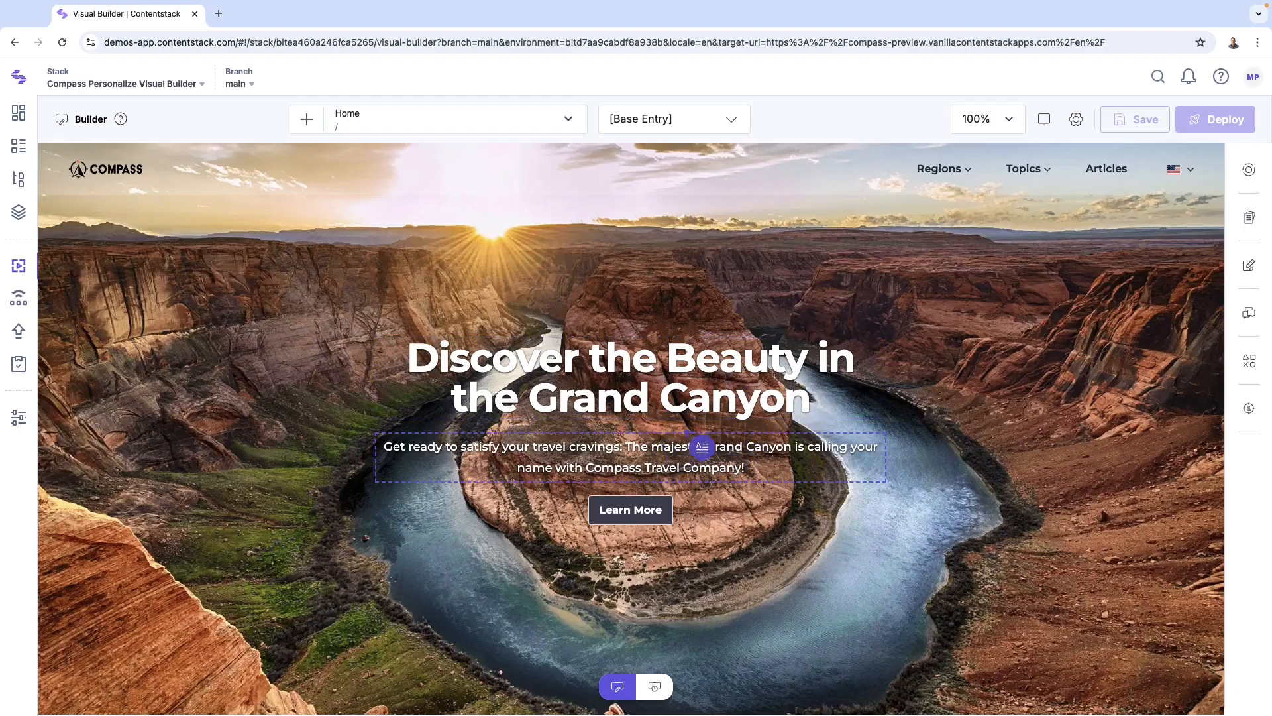
left_click(966, 177)
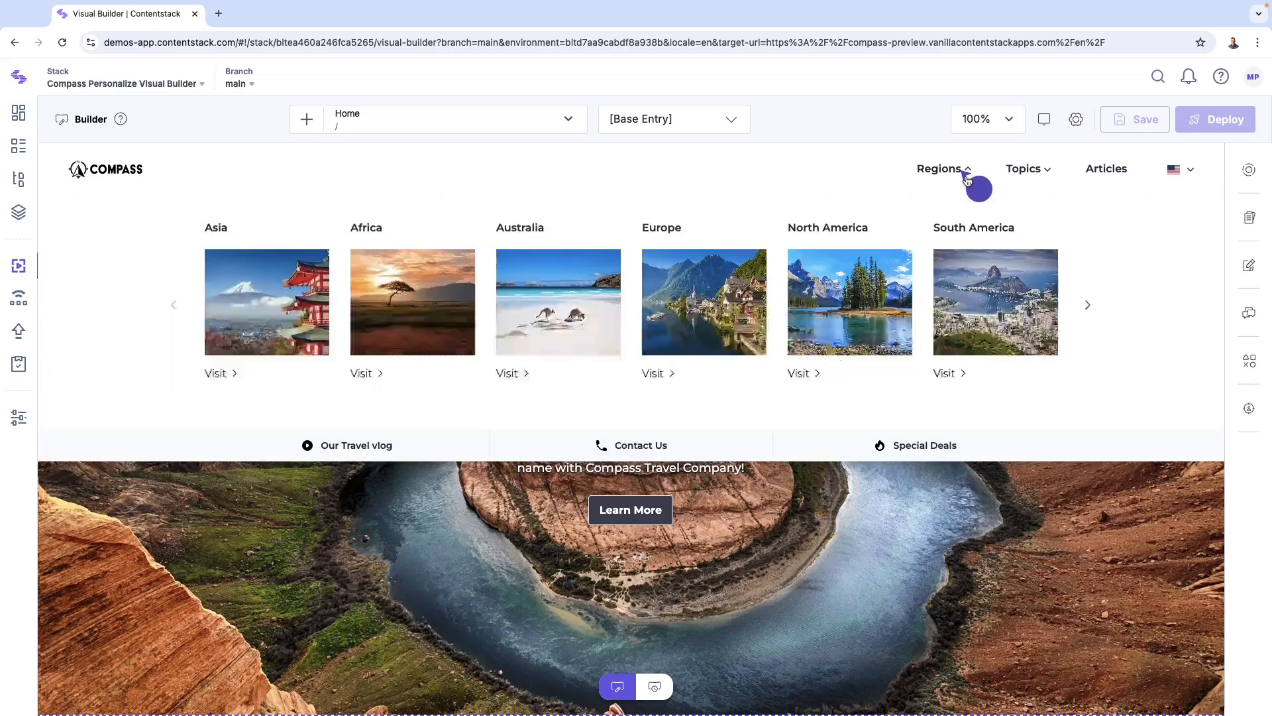
left_click(966, 178)
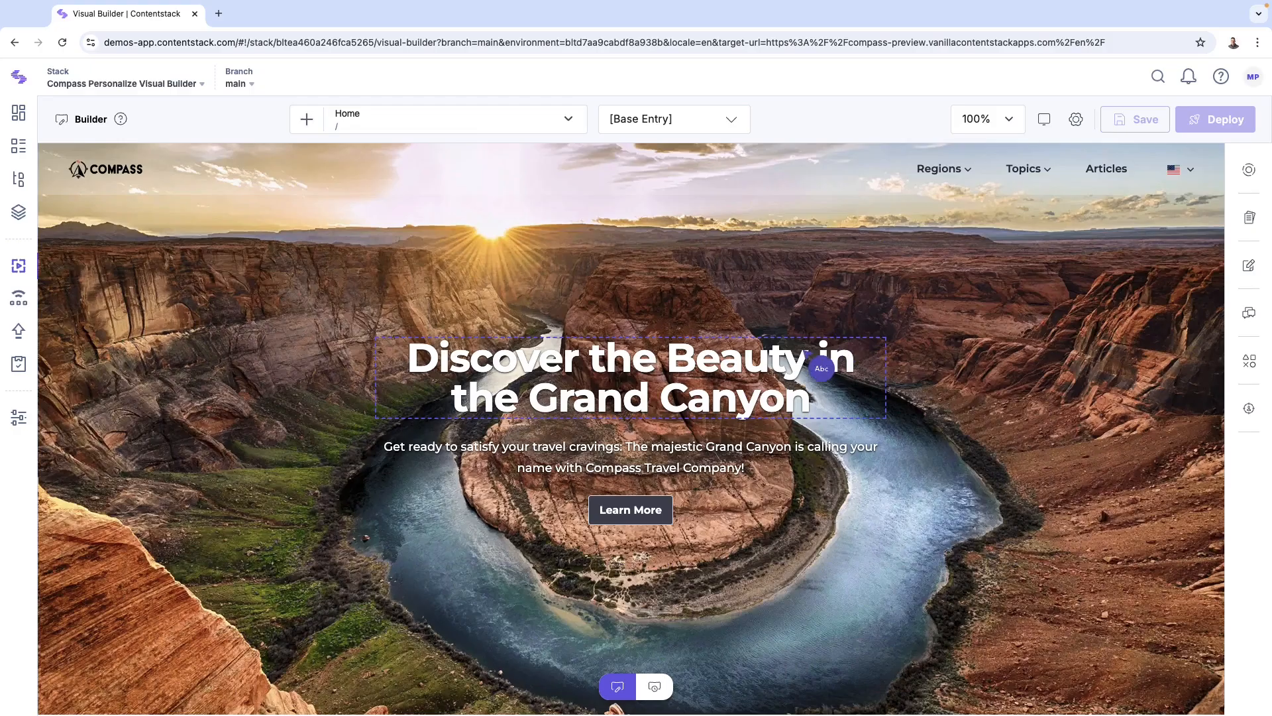
Step: Edit the hero description to read 'Get ready to satisfy your travel cravings: The Grand Canyon is calling your name with Compass Travel!'
left_click(750, 363)
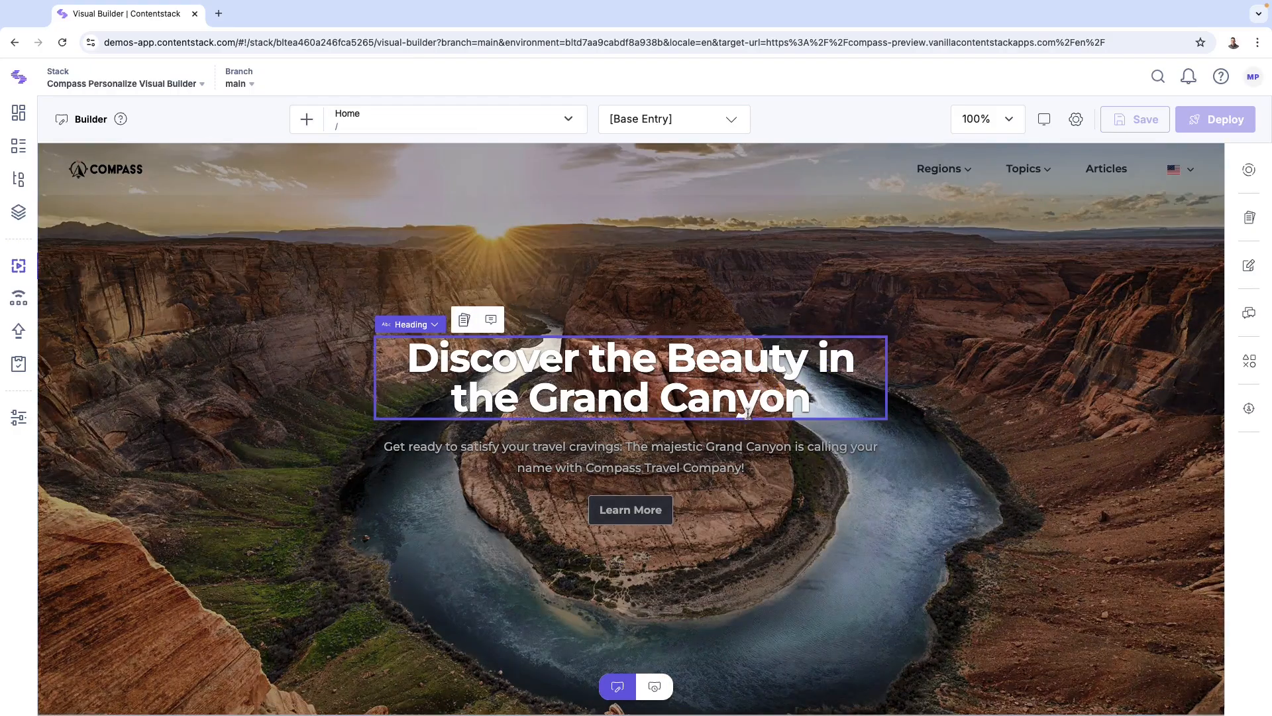
left_click(709, 451)
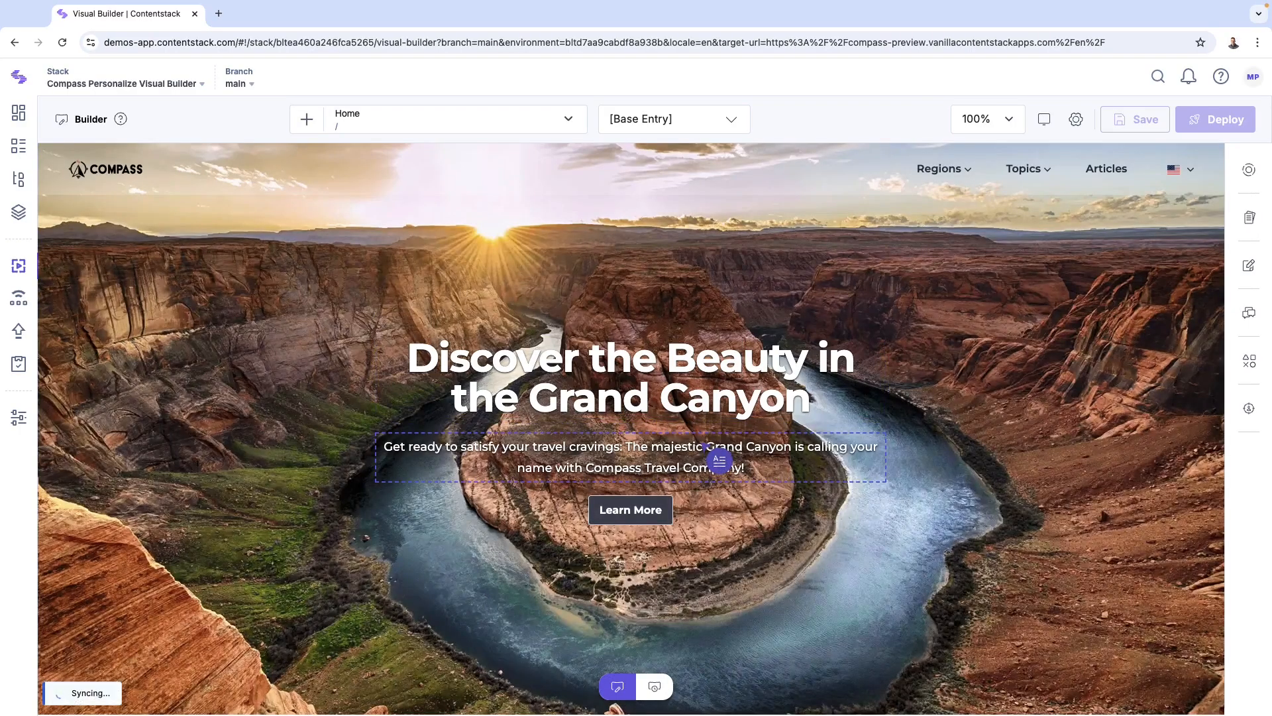
left_click(705, 447)
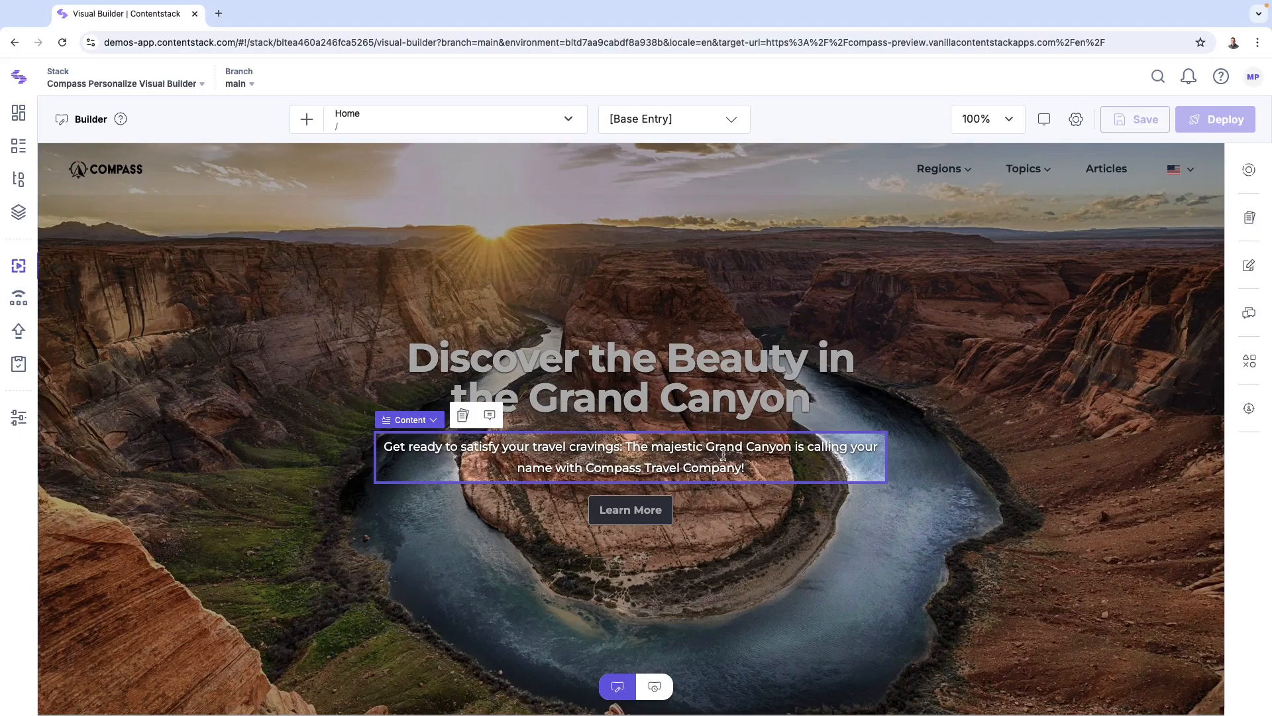
left_click_drag(701, 448, 668, 471)
key("BackSpace")
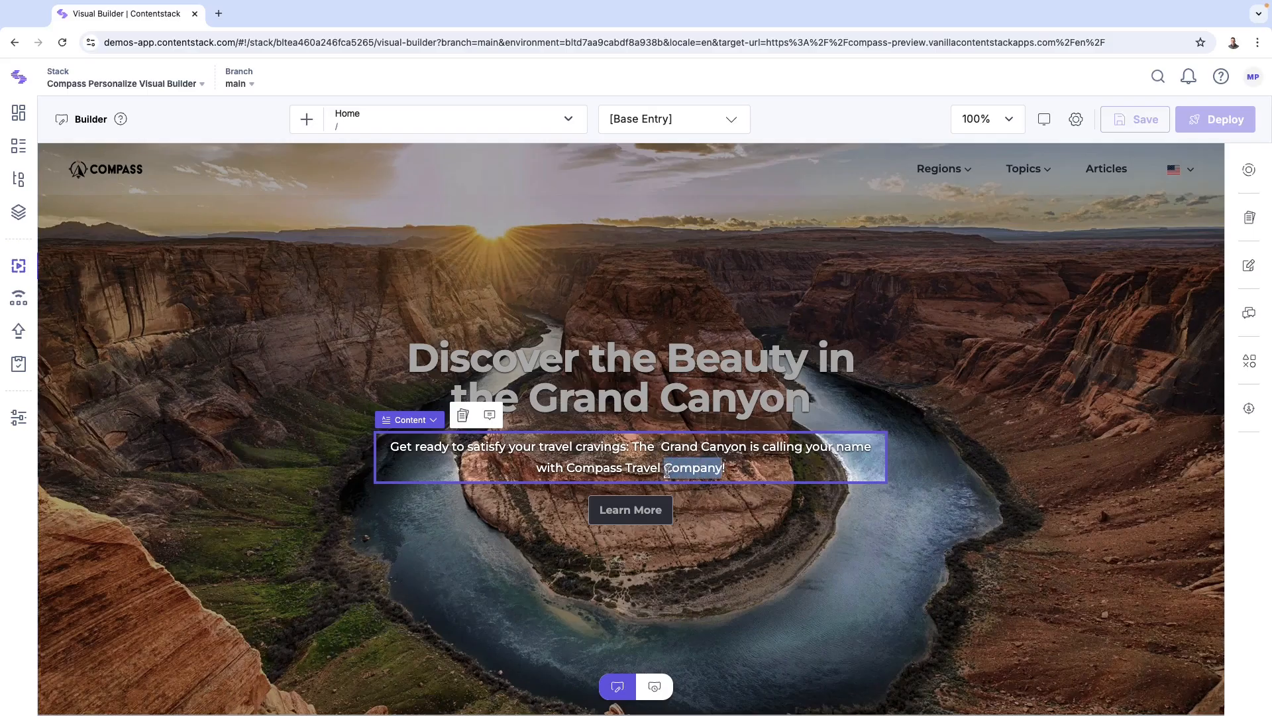
key("BackSpace")
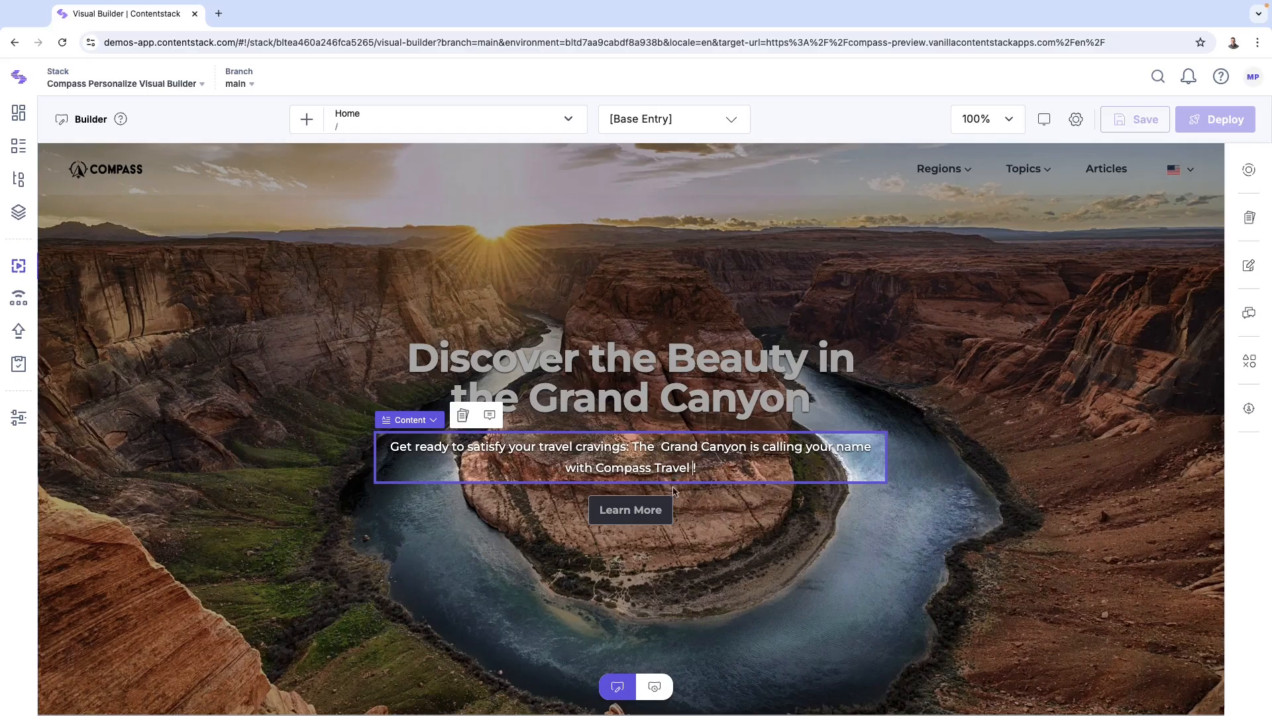
left_click(661, 447)
key("BackSpace")
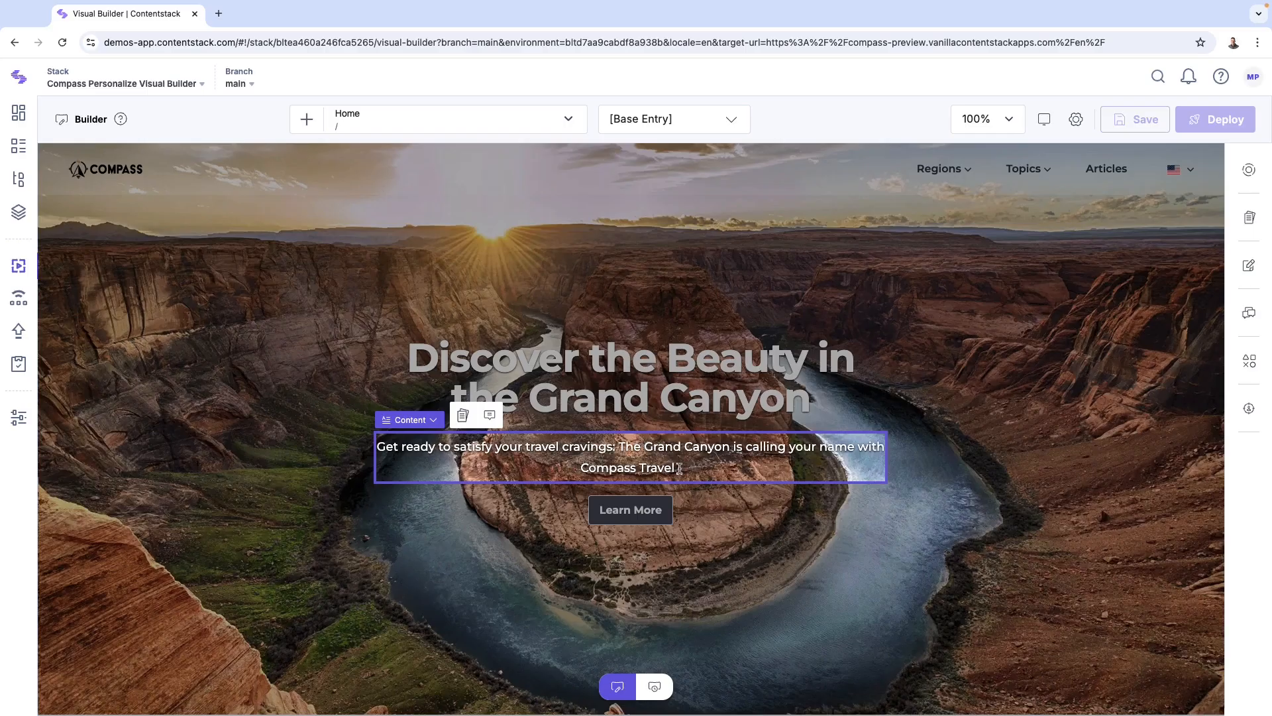
left_click(679, 469)
key("BackSpace")
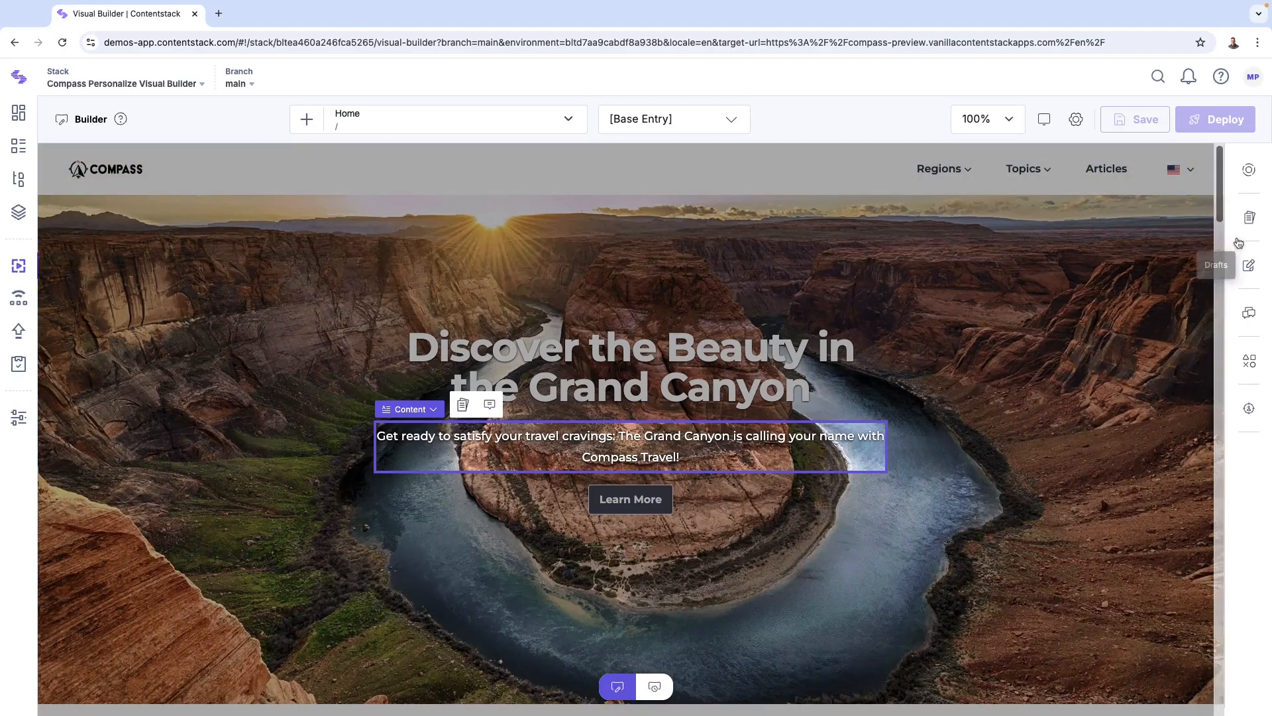
Step: Open the entry editing panel and review the teaser's Content field
left_click(1250, 222)
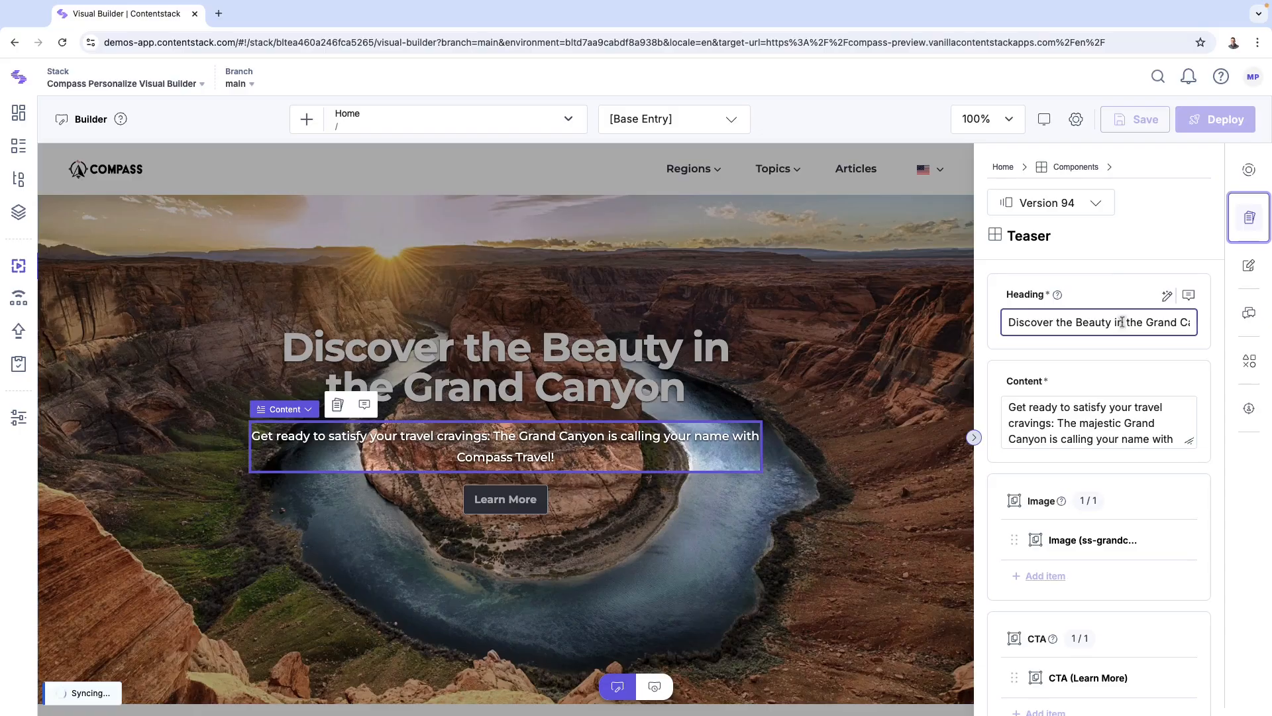
scroll(1122, 323, "down", 3)
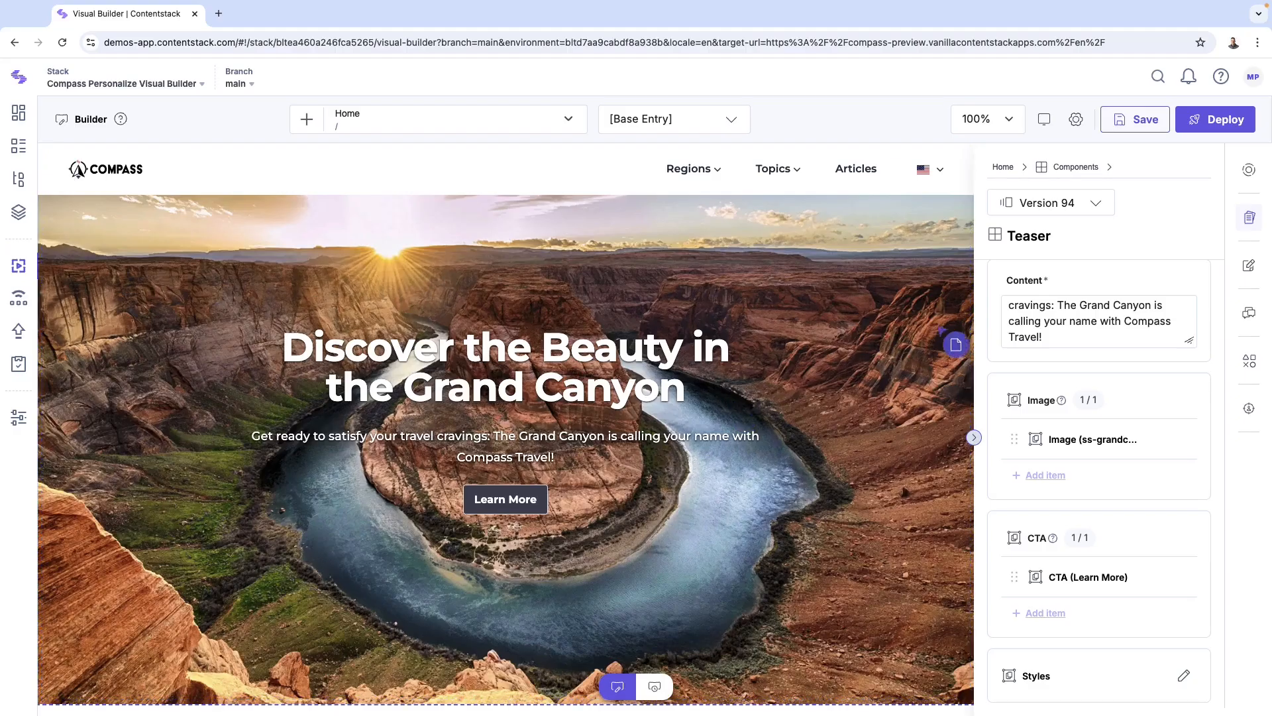
left_click(1057, 336)
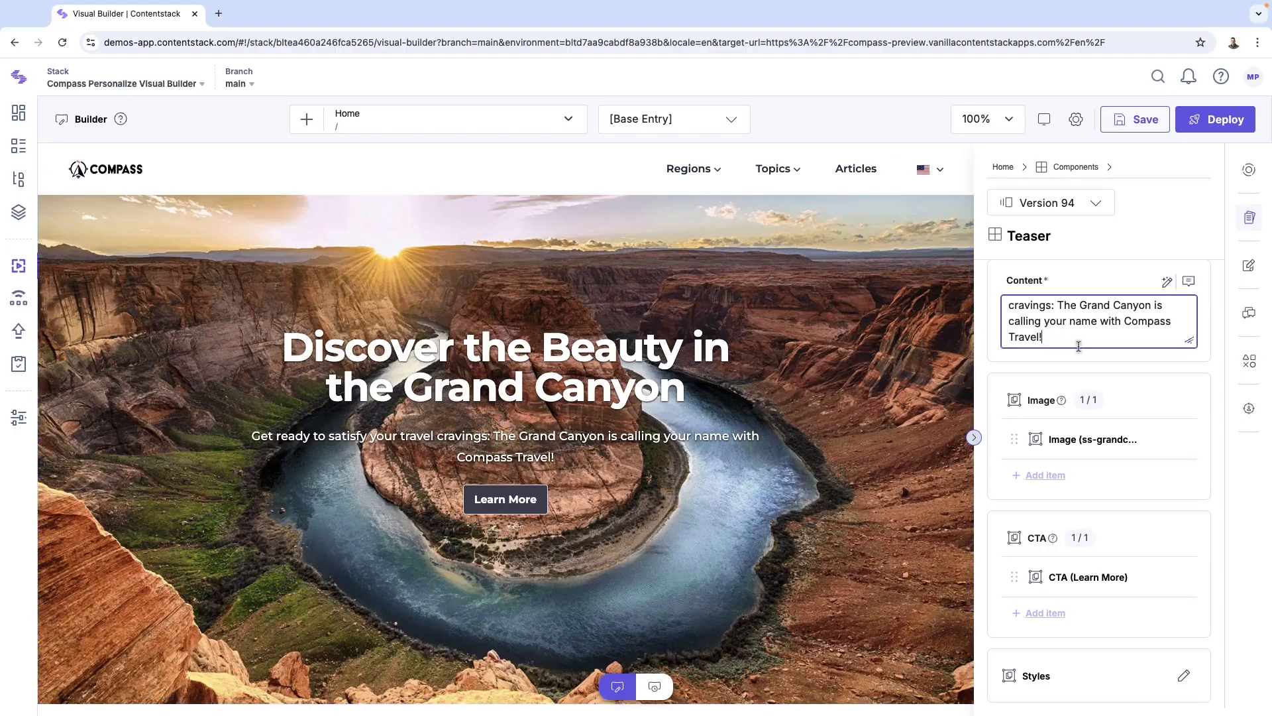
scroll(880, 402, "down", 5)
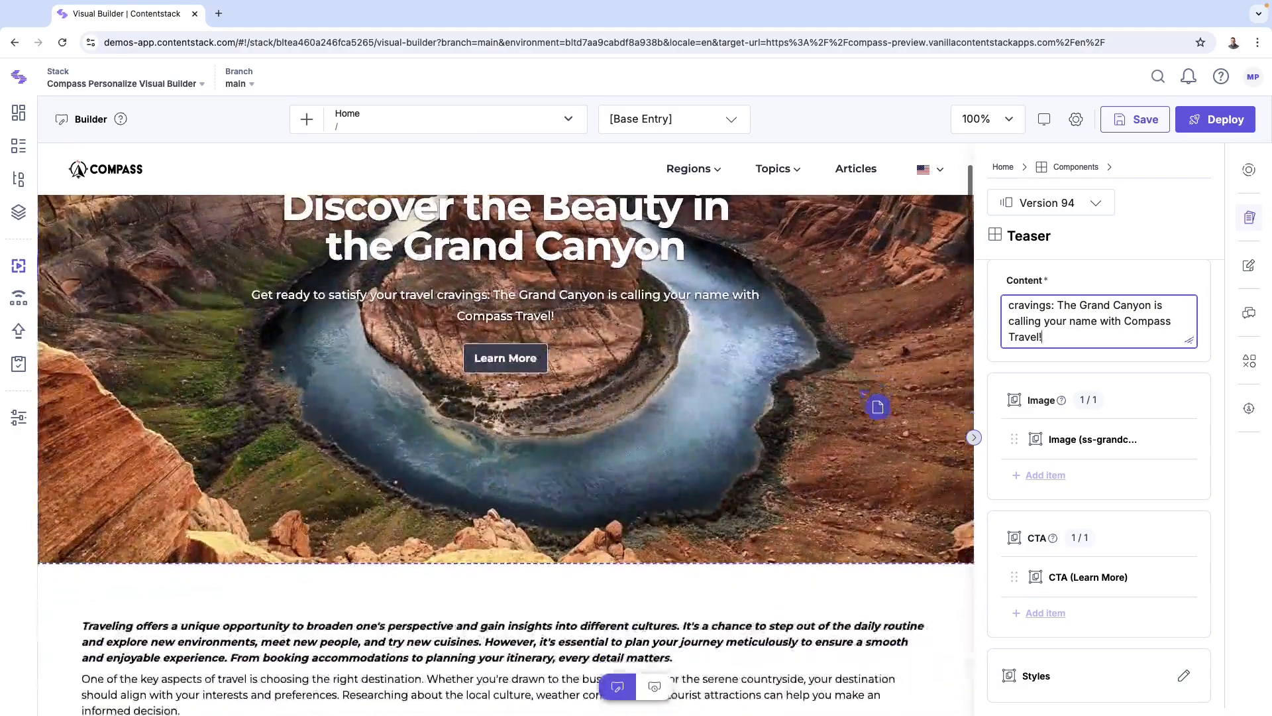
scroll(861, 391, "down", 6)
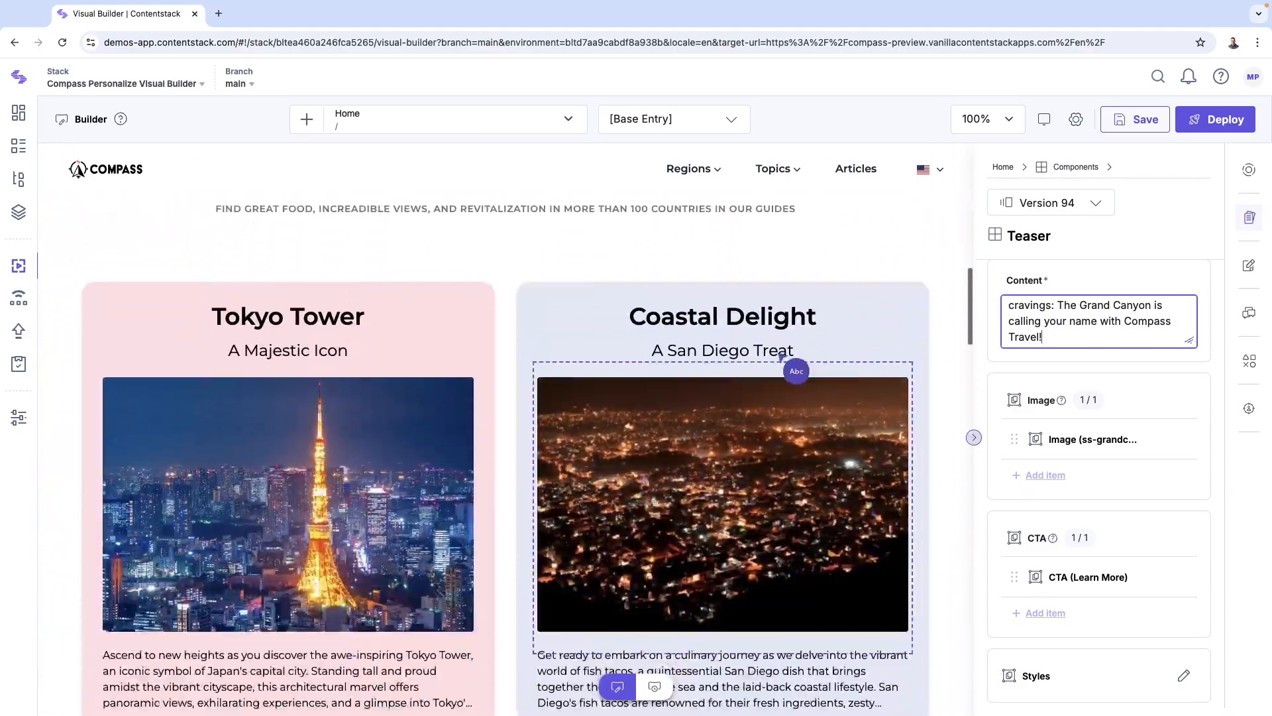
Step: Move the Tokyo Tower card one position to the right
left_click(459, 290)
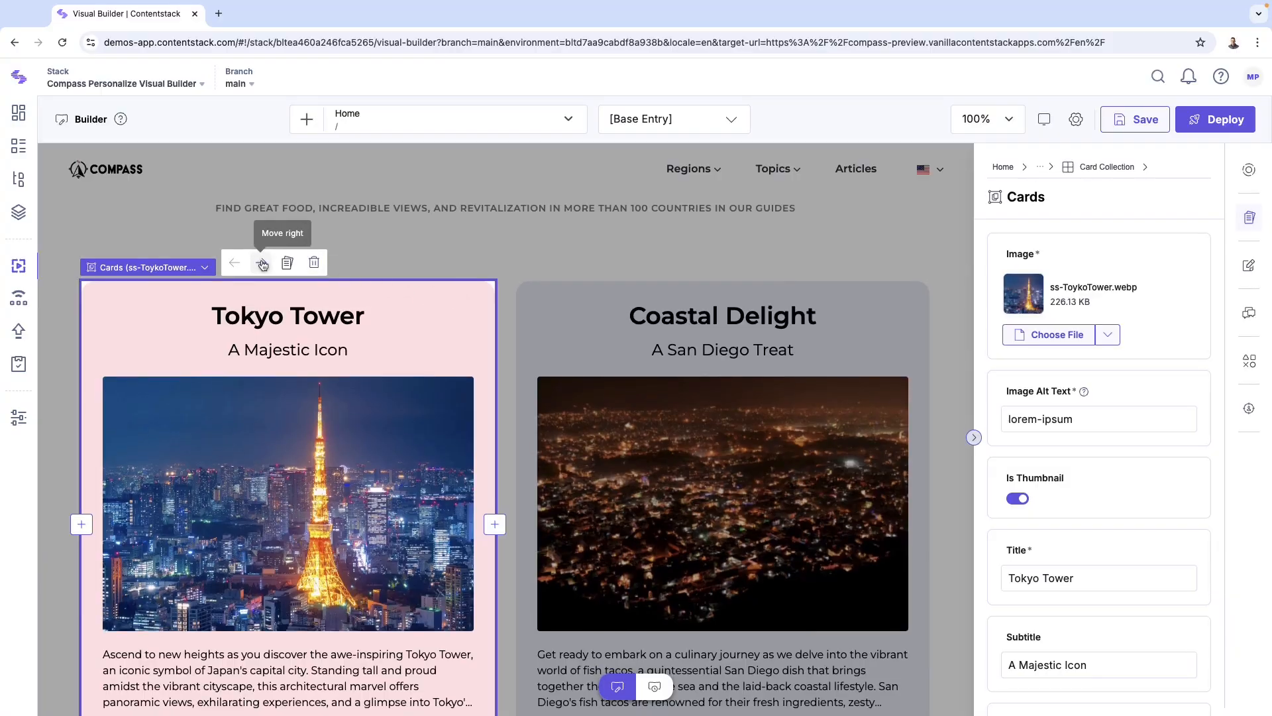
left_click(263, 264)
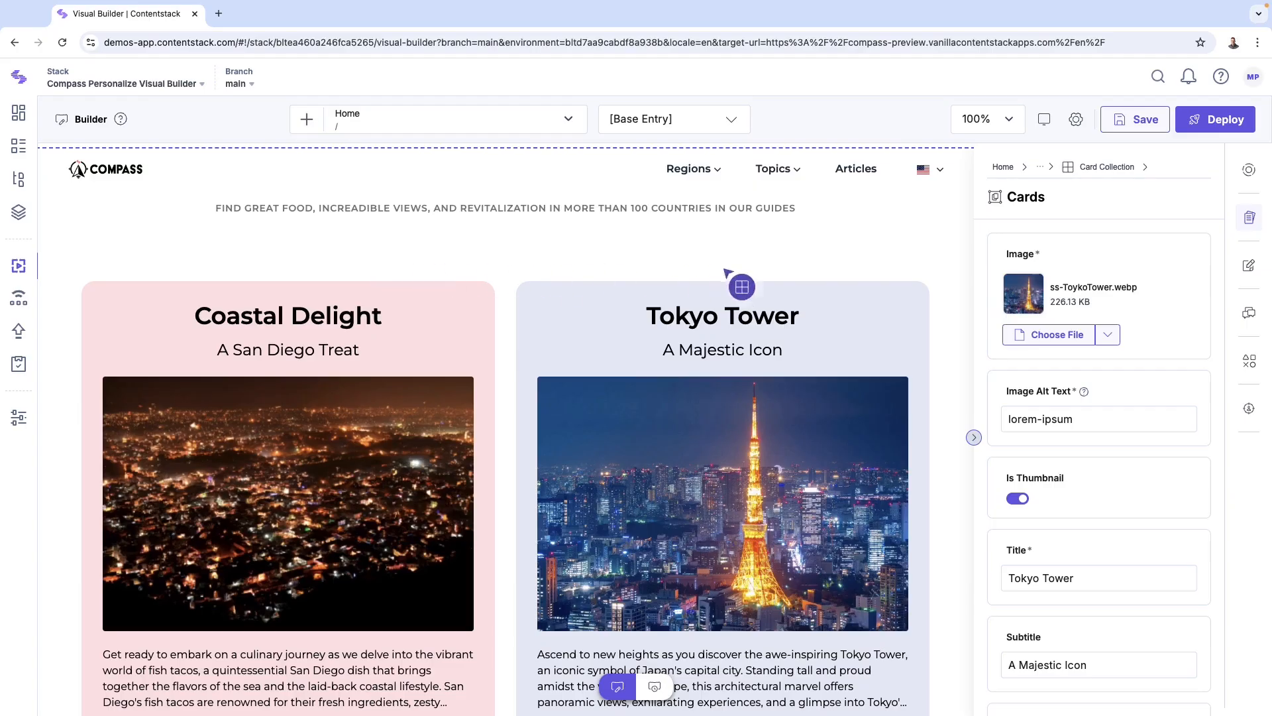
Step: Reorder the Card Collection's cards so the Tokyo Tower card comes first again
left_click(1112, 169)
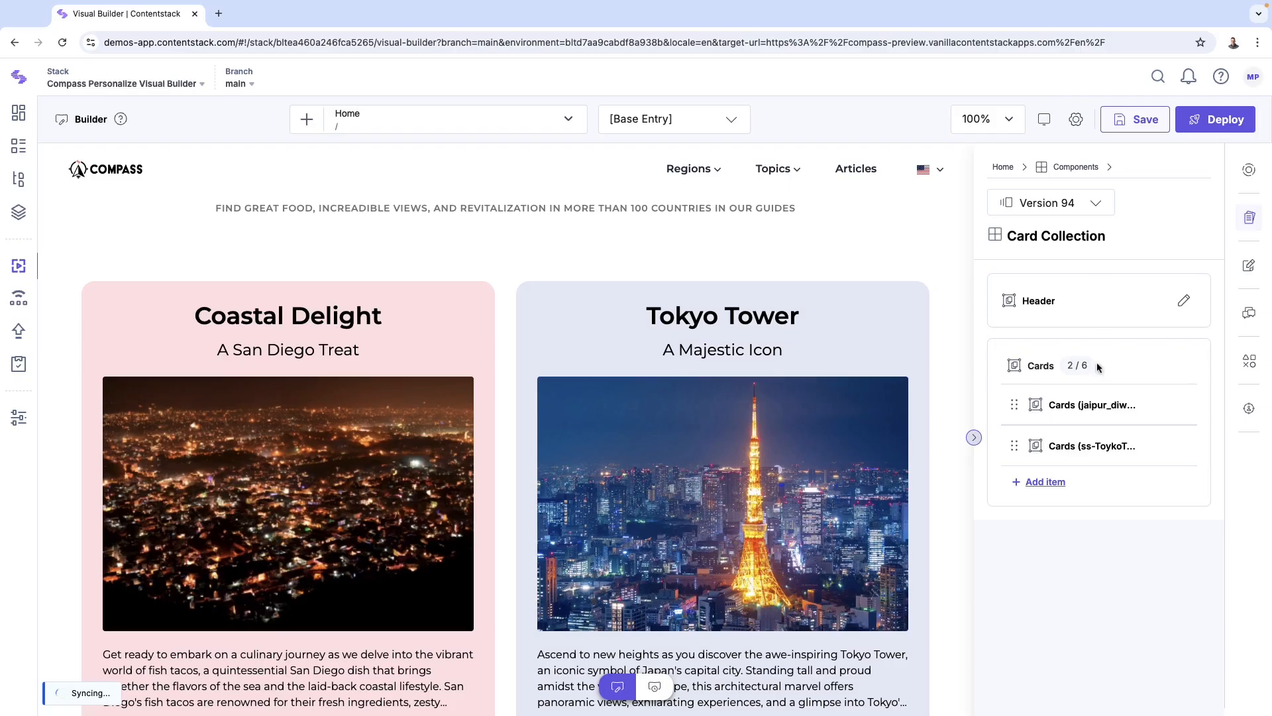
left_click_drag(1021, 449, 1021, 406)
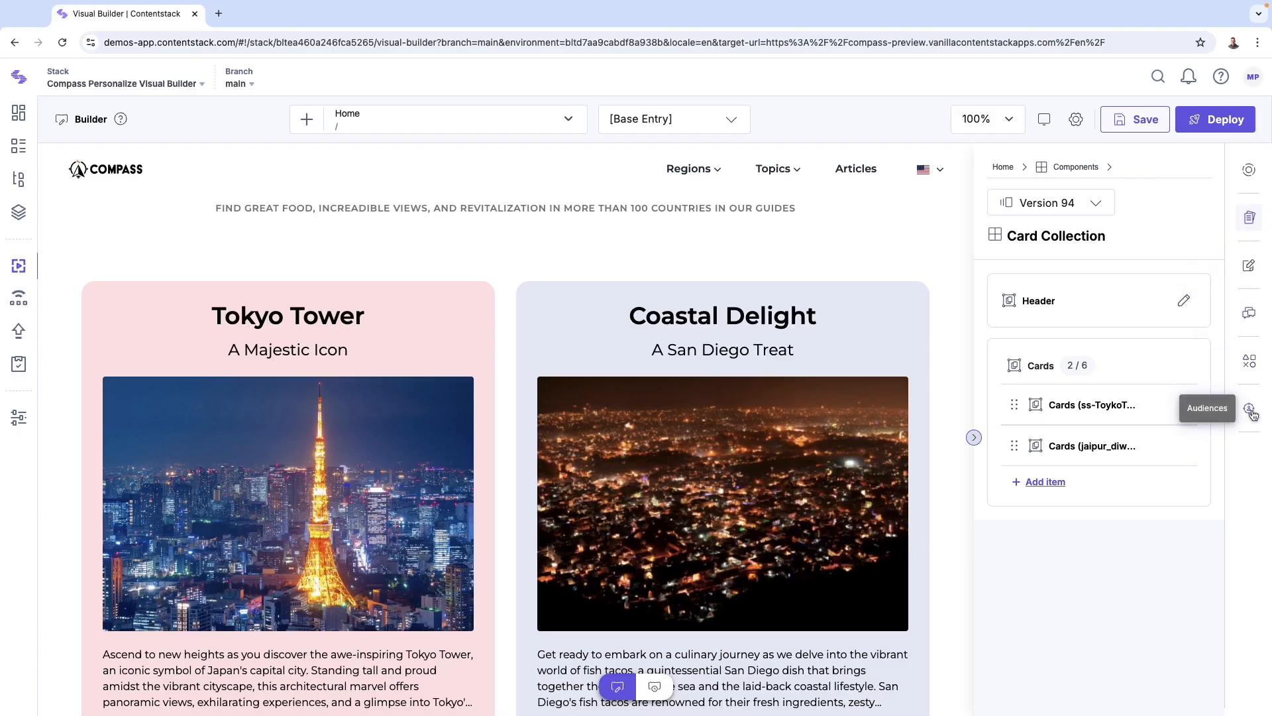
Step: Turn on comment viewing in Discussions and open the comment on the Coastal Delight image, then close it
left_click(1249, 315)
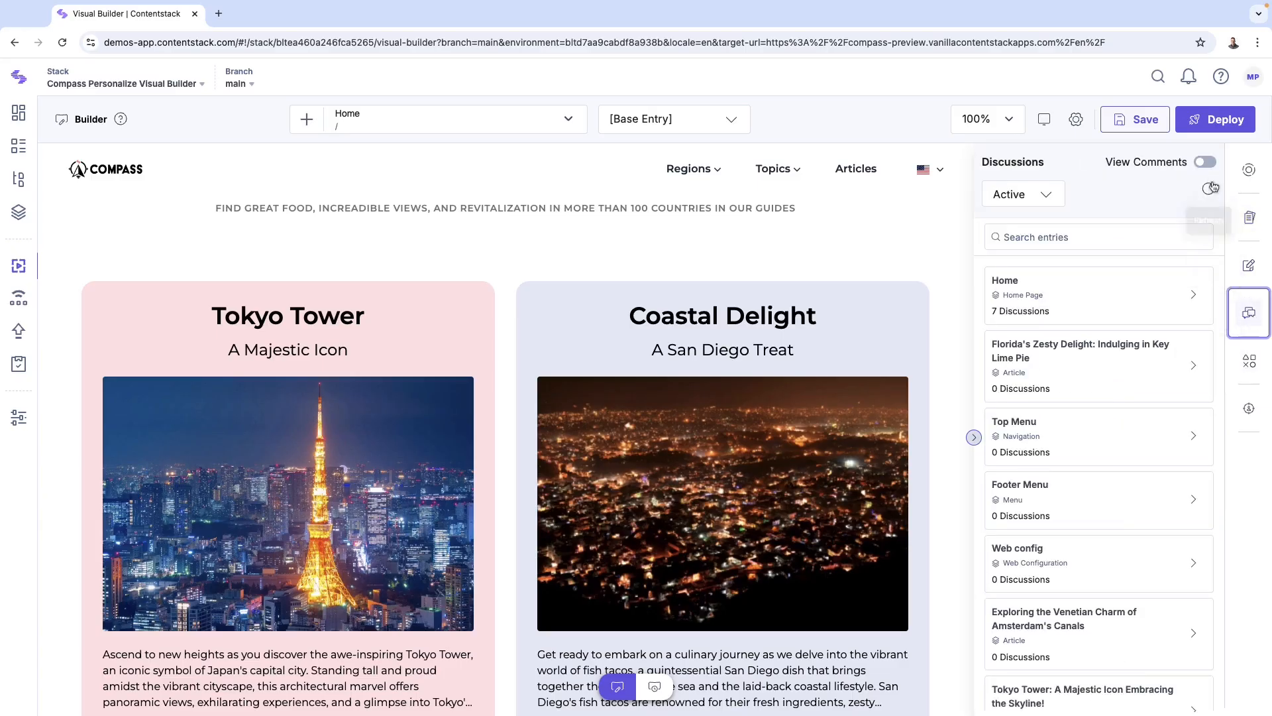
left_click(1204, 163)
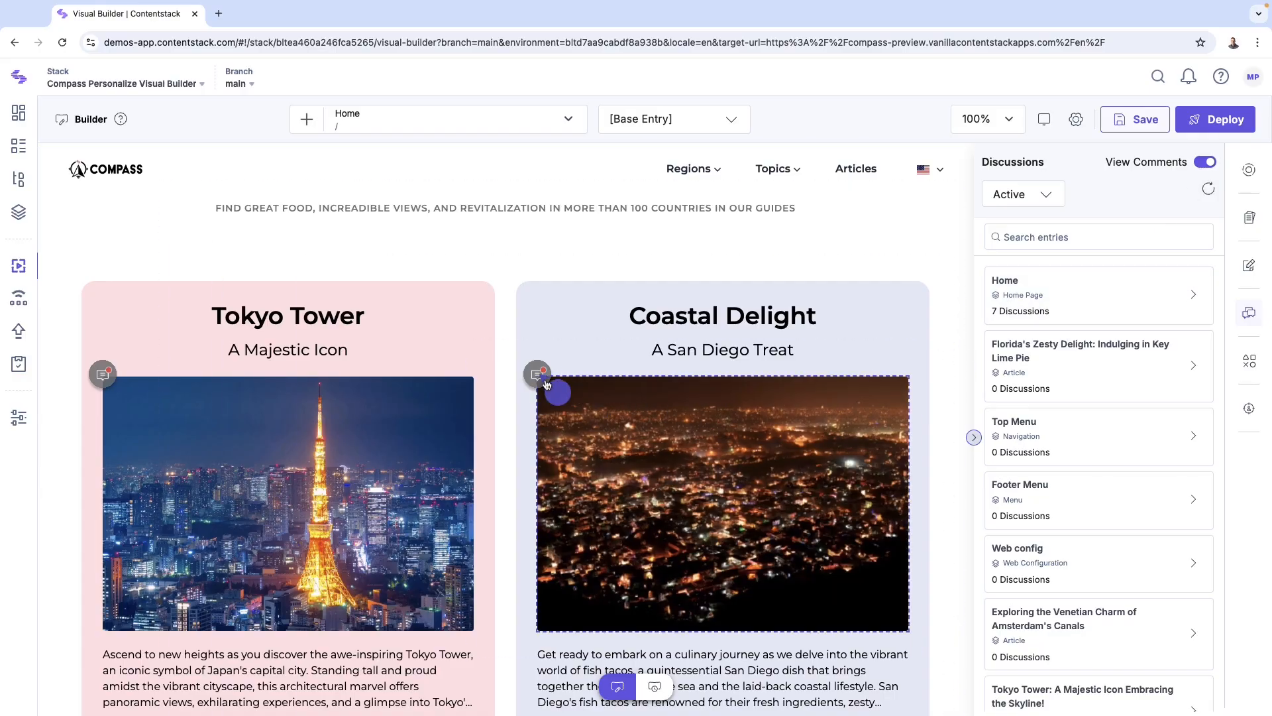
scroll(544, 386, "up", 1)
left_click(538, 381)
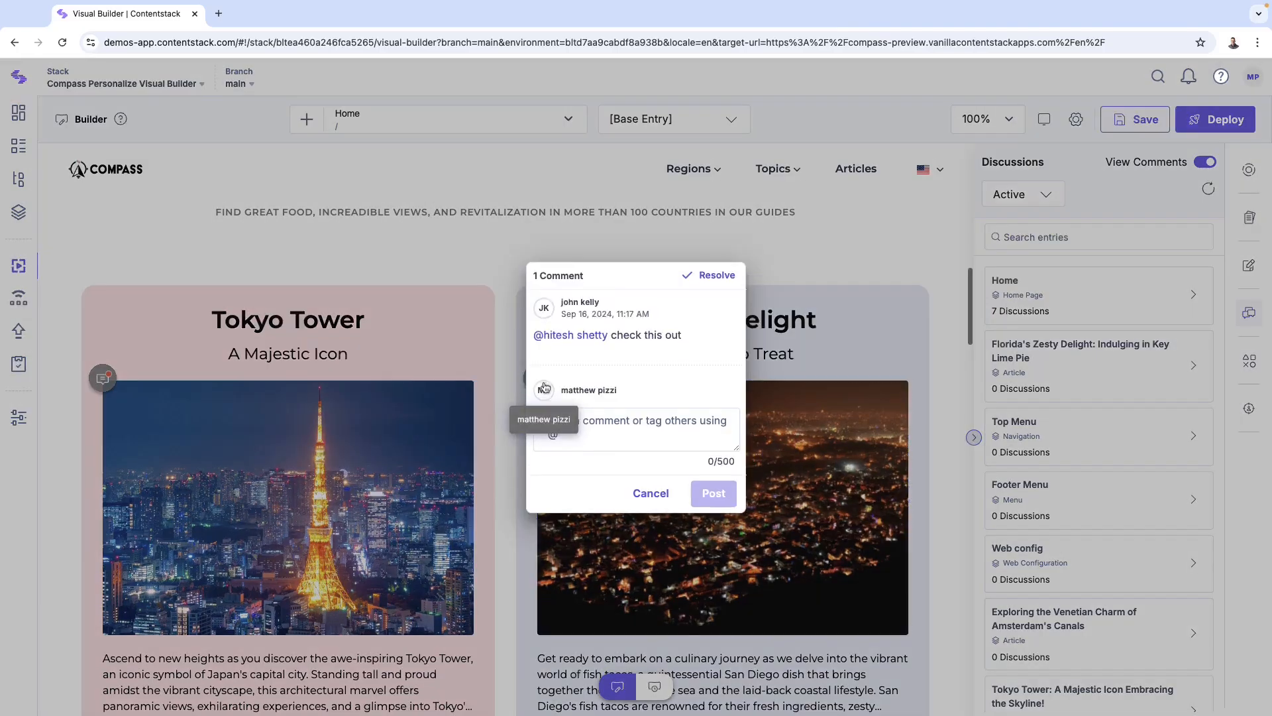
left_click(646, 495)
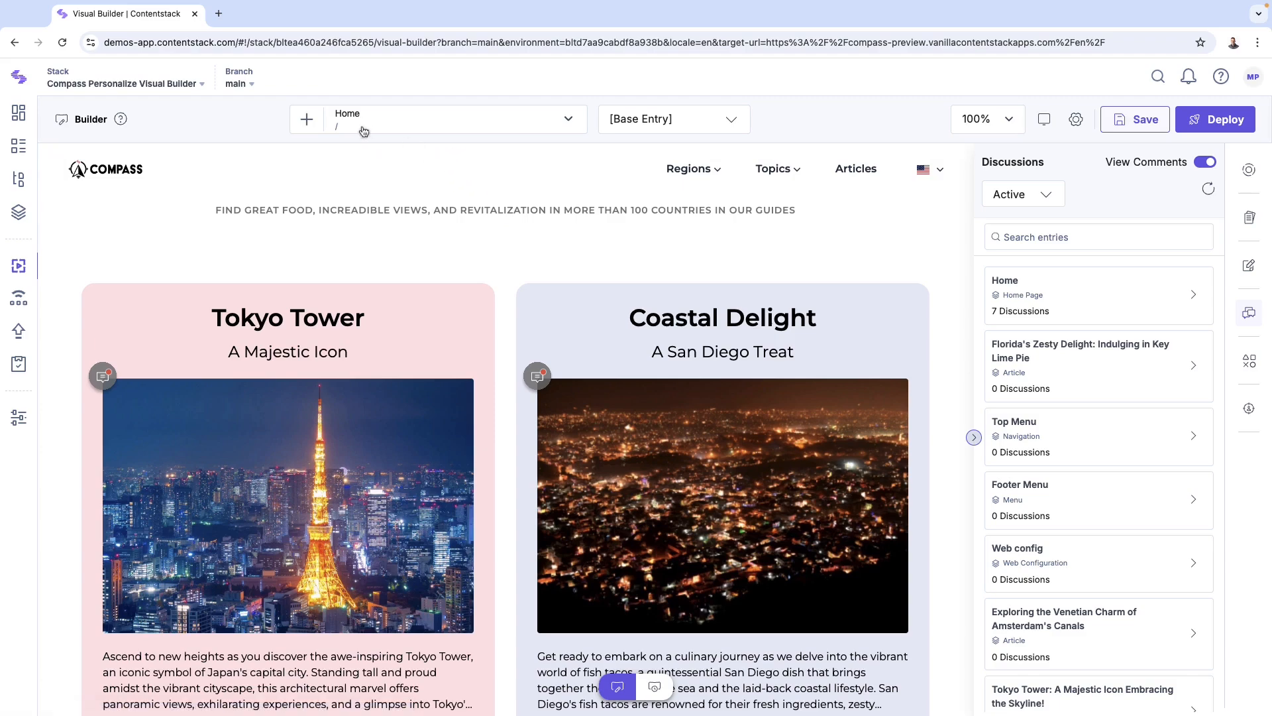
Step: Create a new Landing Page titled 'Madagascar' with the URL /madagascar
left_click(306, 119)
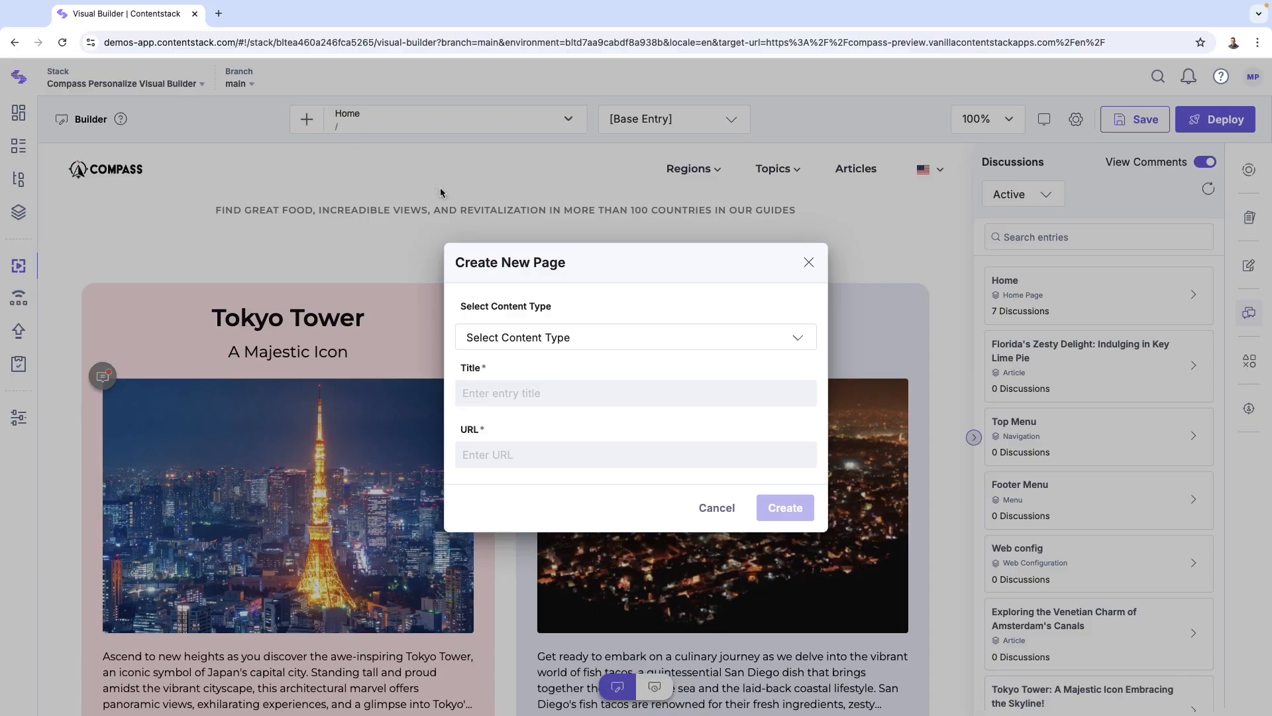
left_click(598, 346)
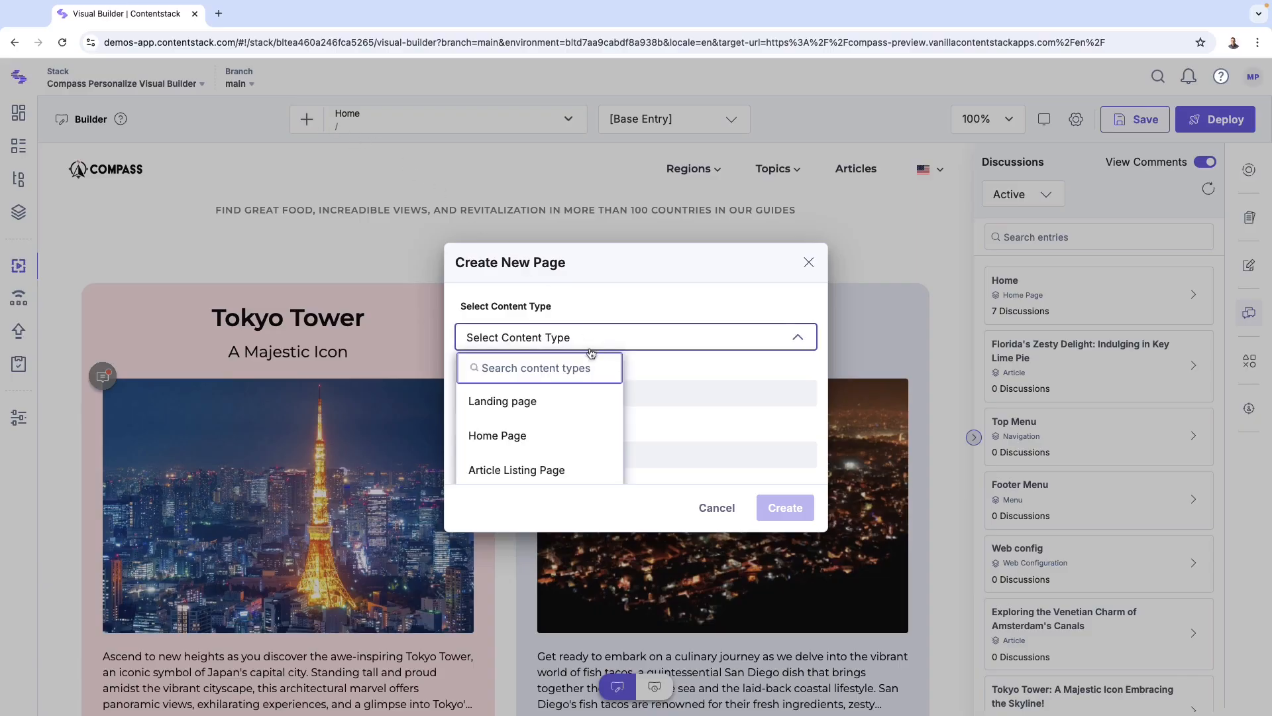
left_click(564, 416)
type("Mad")
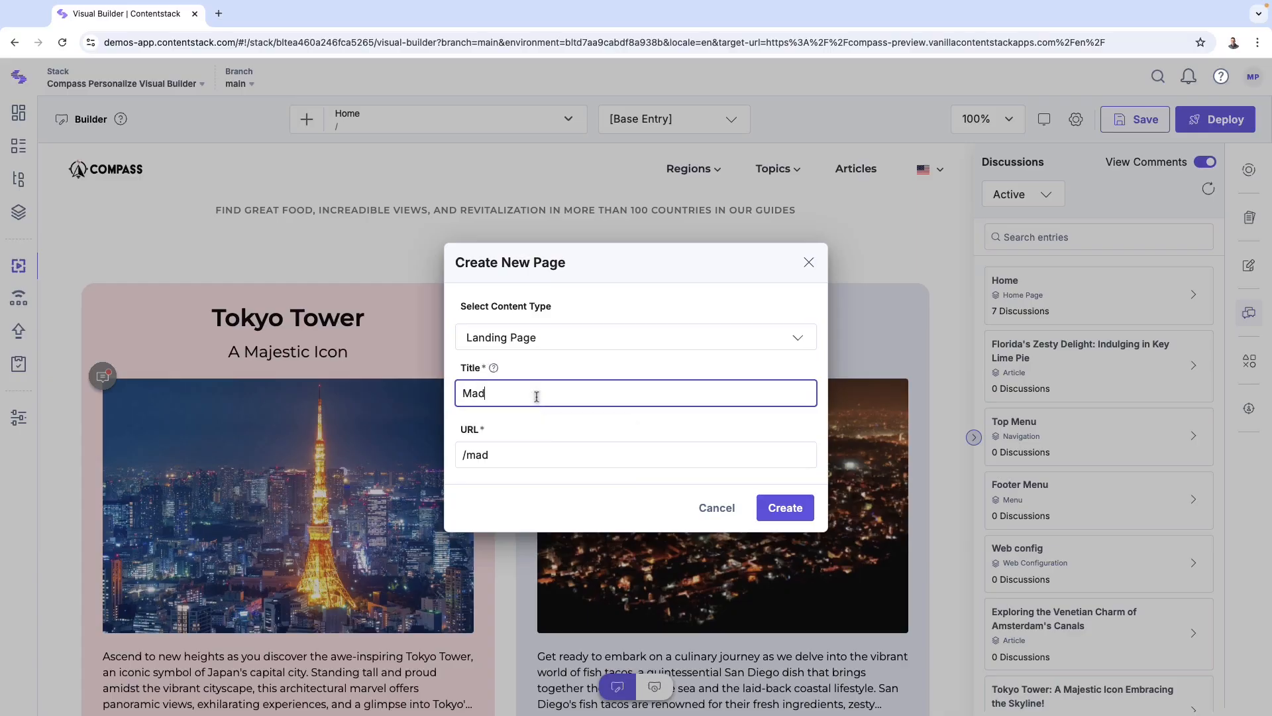
type("agascar")
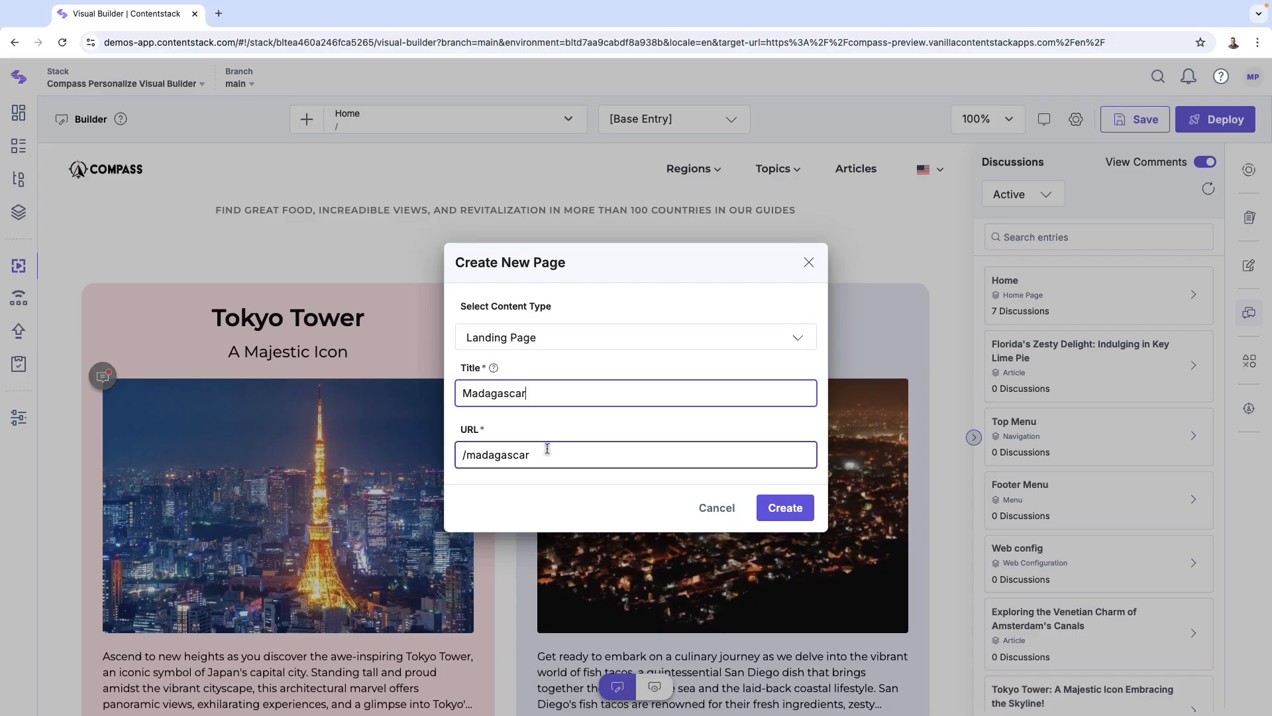
left_click(770, 508)
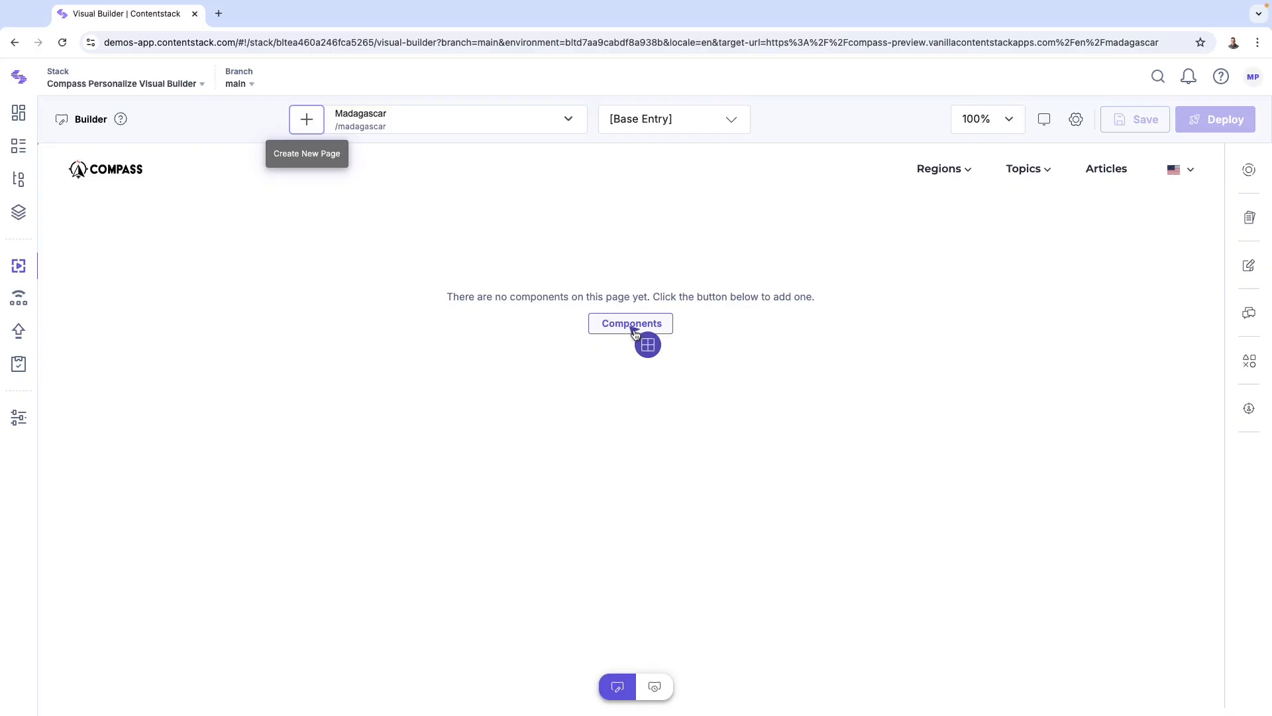
Step: Add a Teaser component to the empty Madagascar page and select its heading
left_click(633, 325)
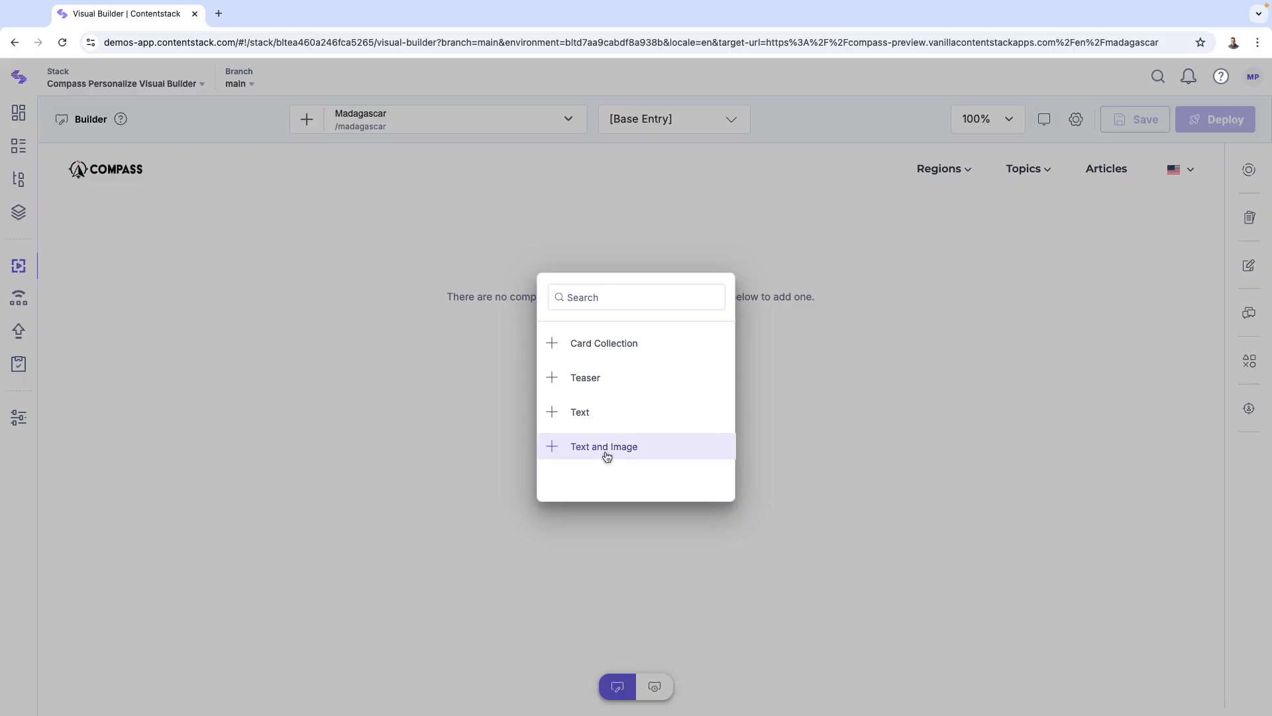
left_click(563, 385)
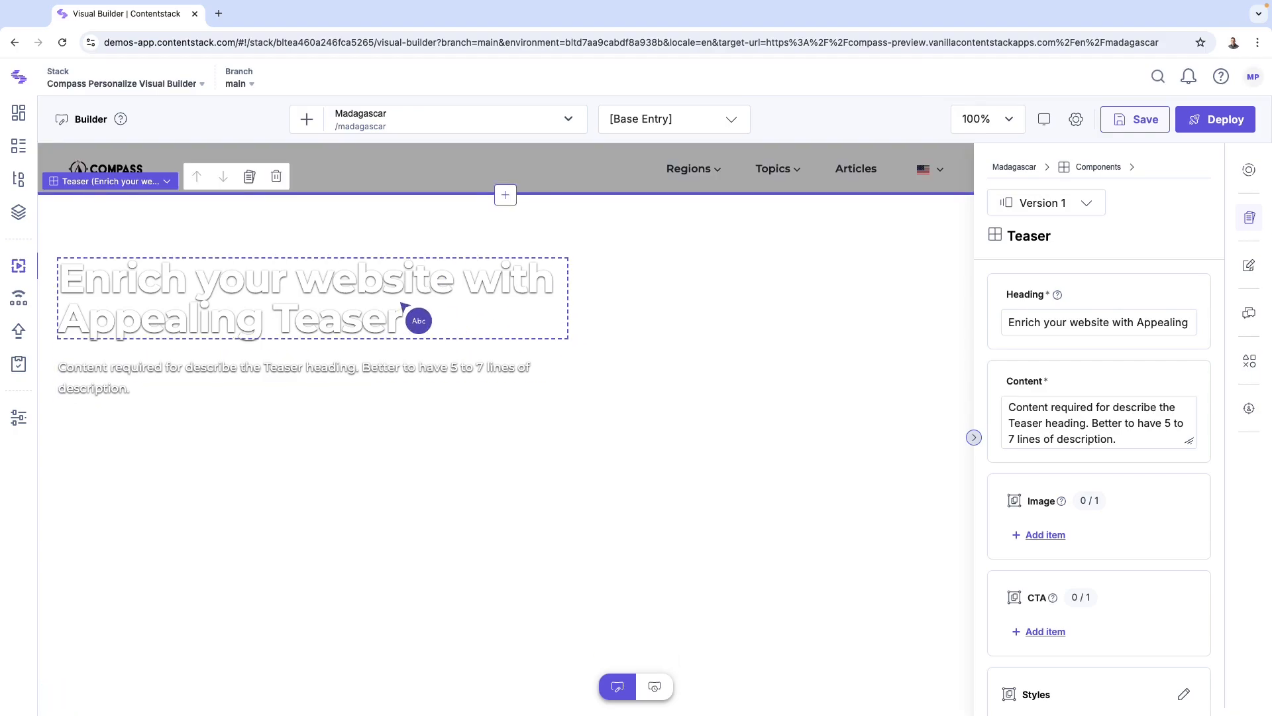
left_click(402, 305)
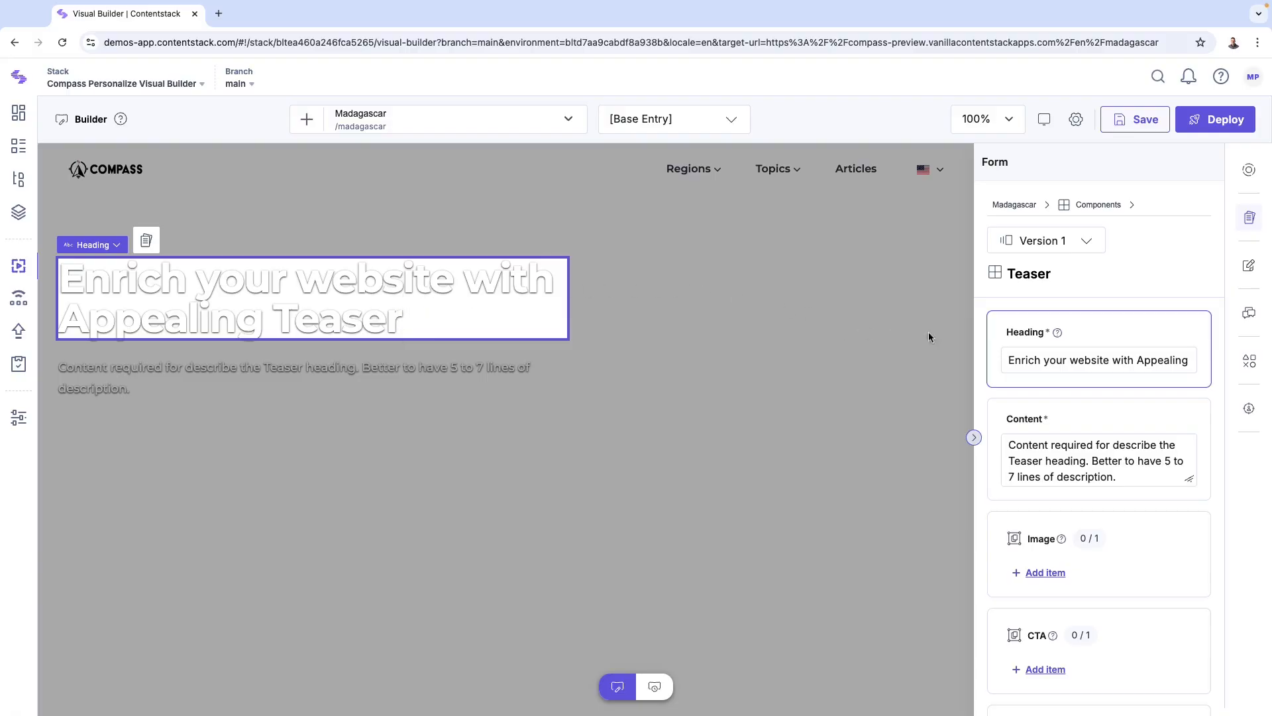
Step: Generate the teaser heading with the AI custom command 'write a short heading to entice people to visit madagascar' and accept it
left_click(1189, 334)
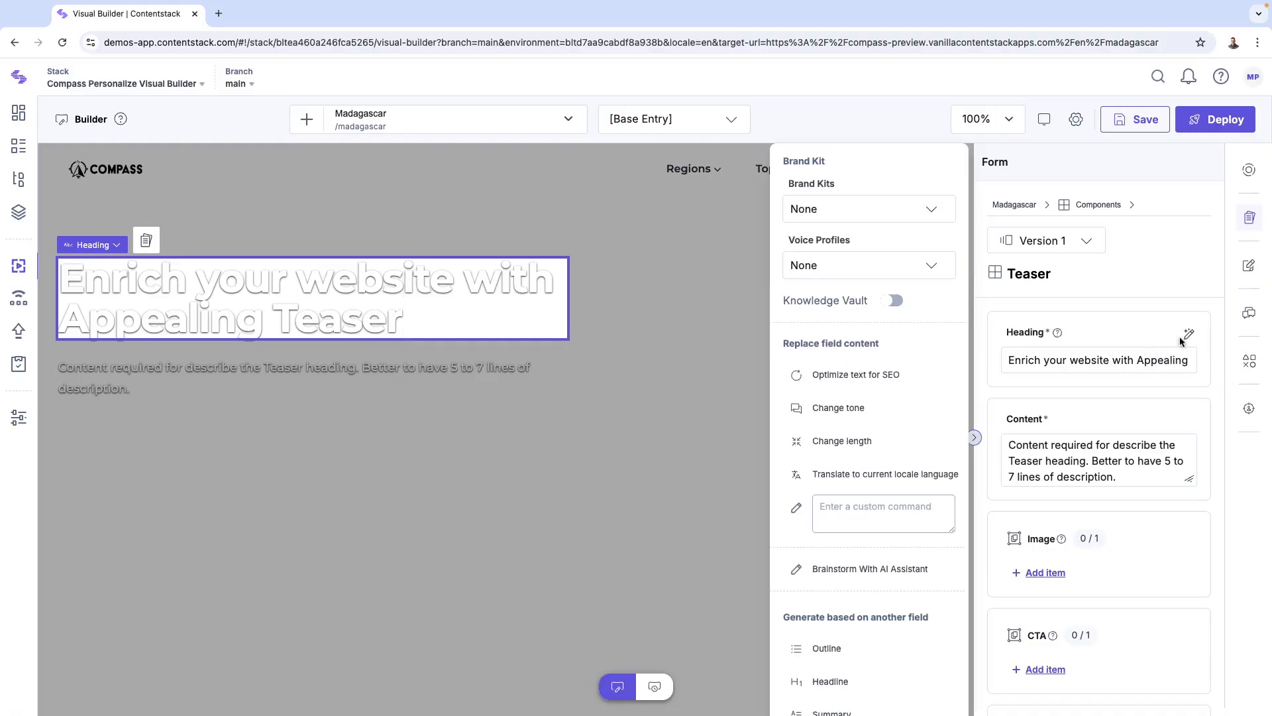
left_click(875, 506)
type("write a")
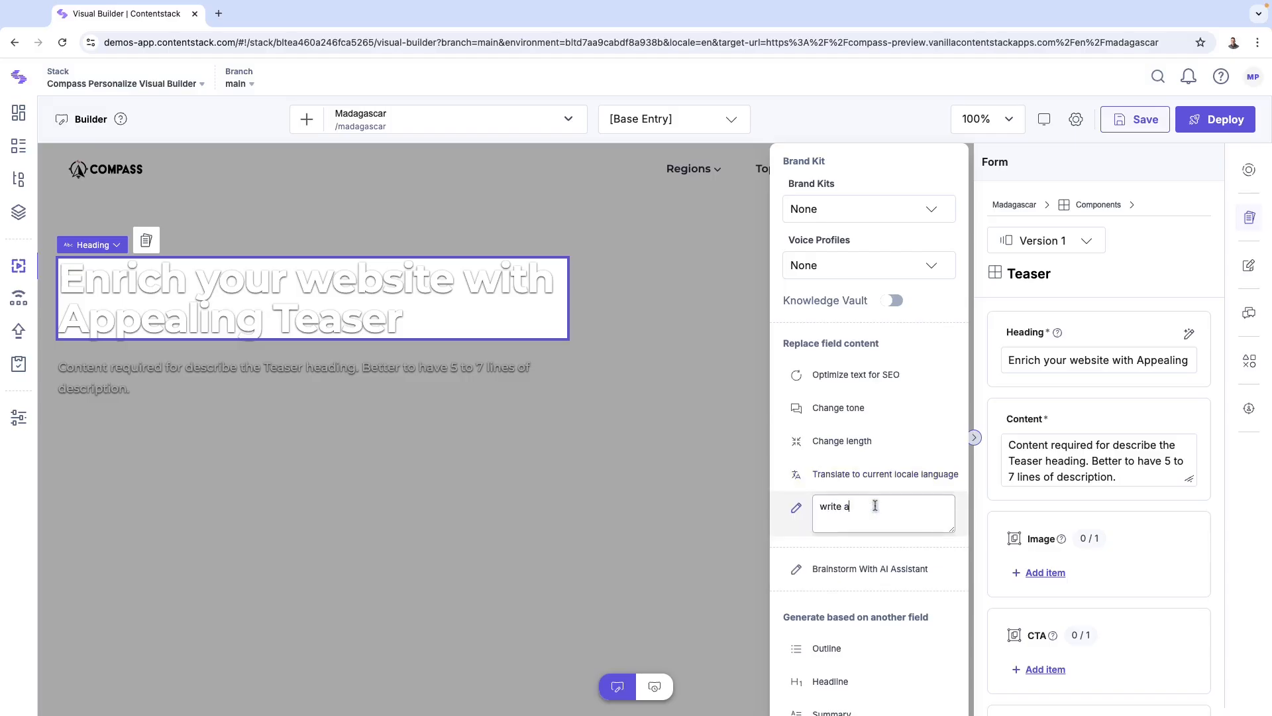
type(" short heading to entice people to visit ")
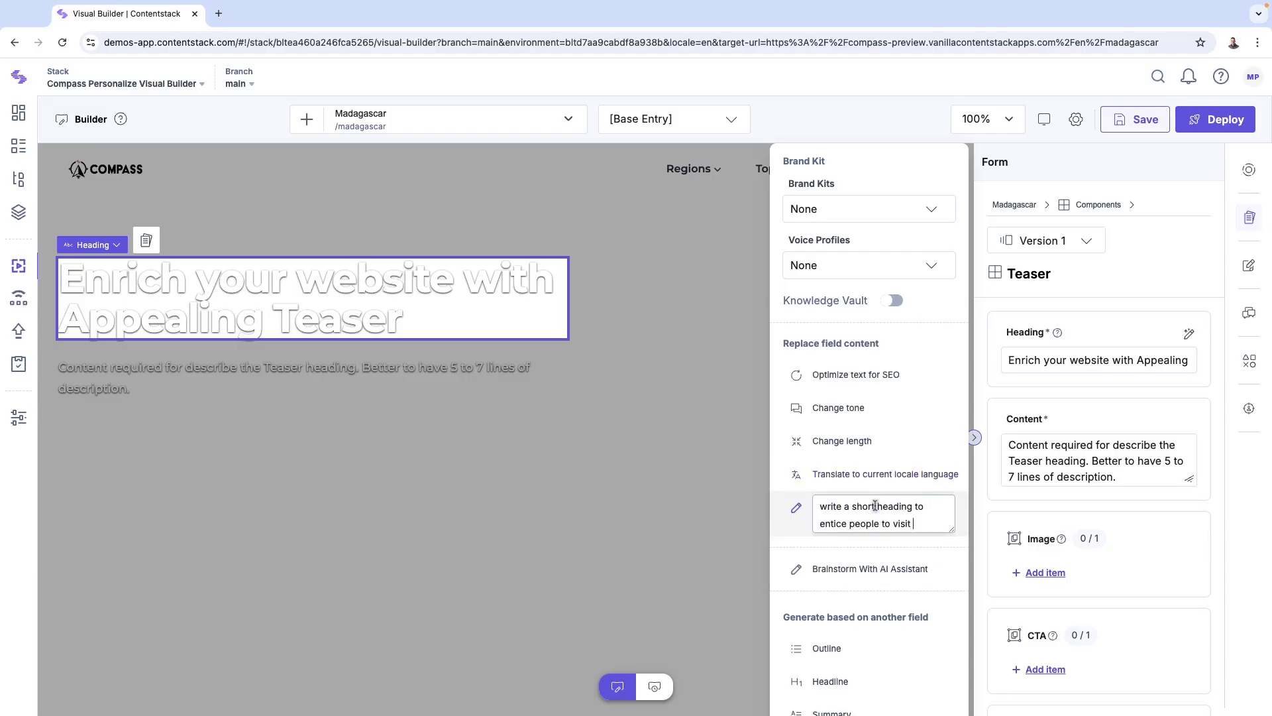
type("madagascar")
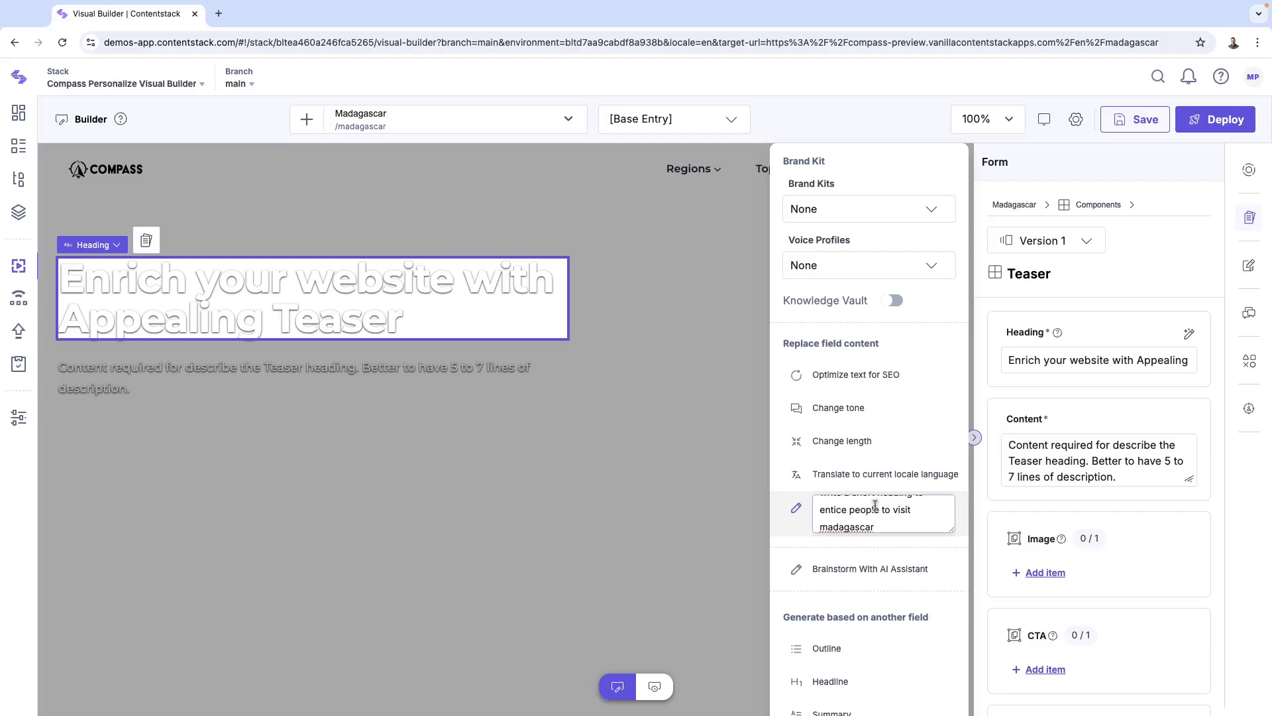
key("Return")
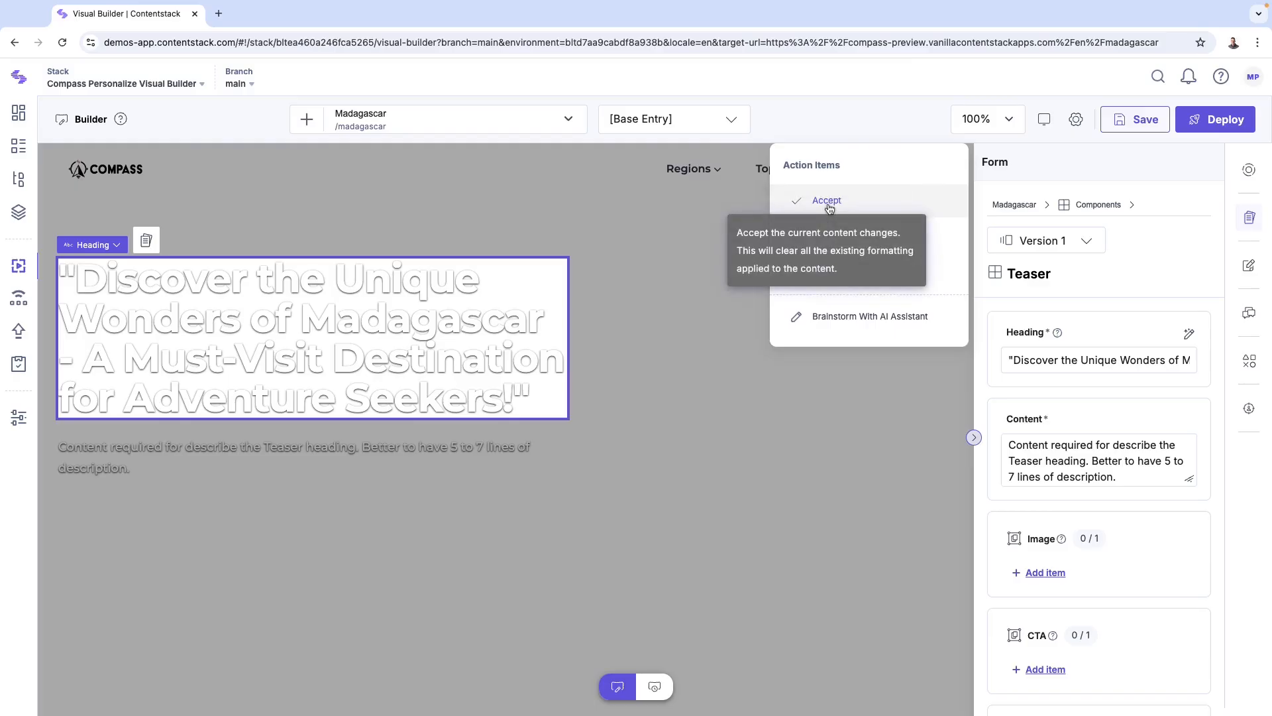
left_click(826, 201)
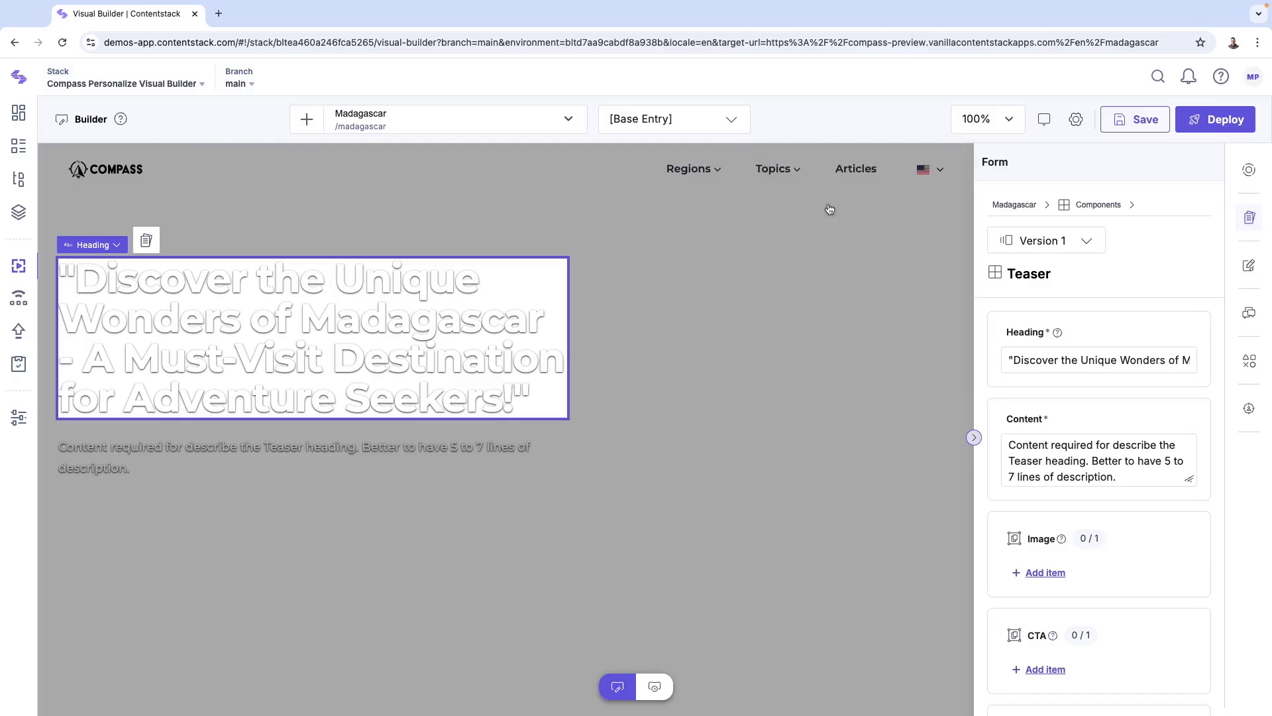
Step: Remove the quotation marks from the start and end of the teaser heading
left_click(1012, 358)
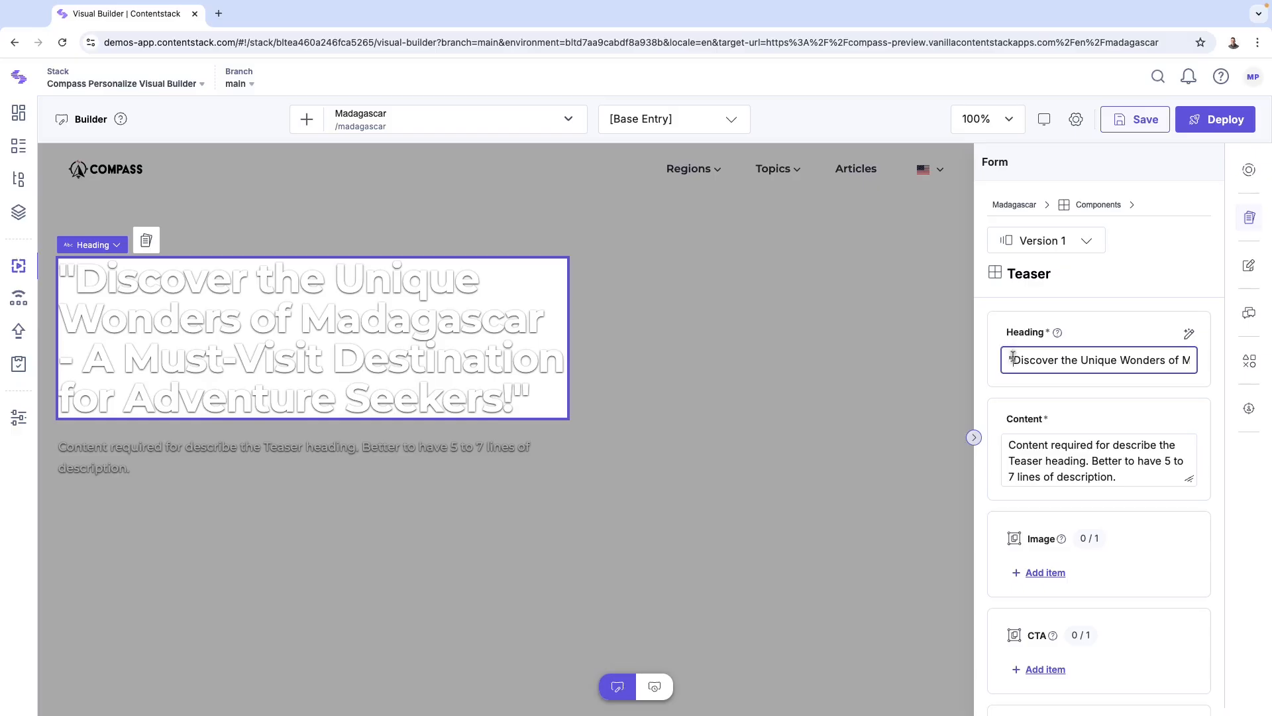
key("BackSpace")
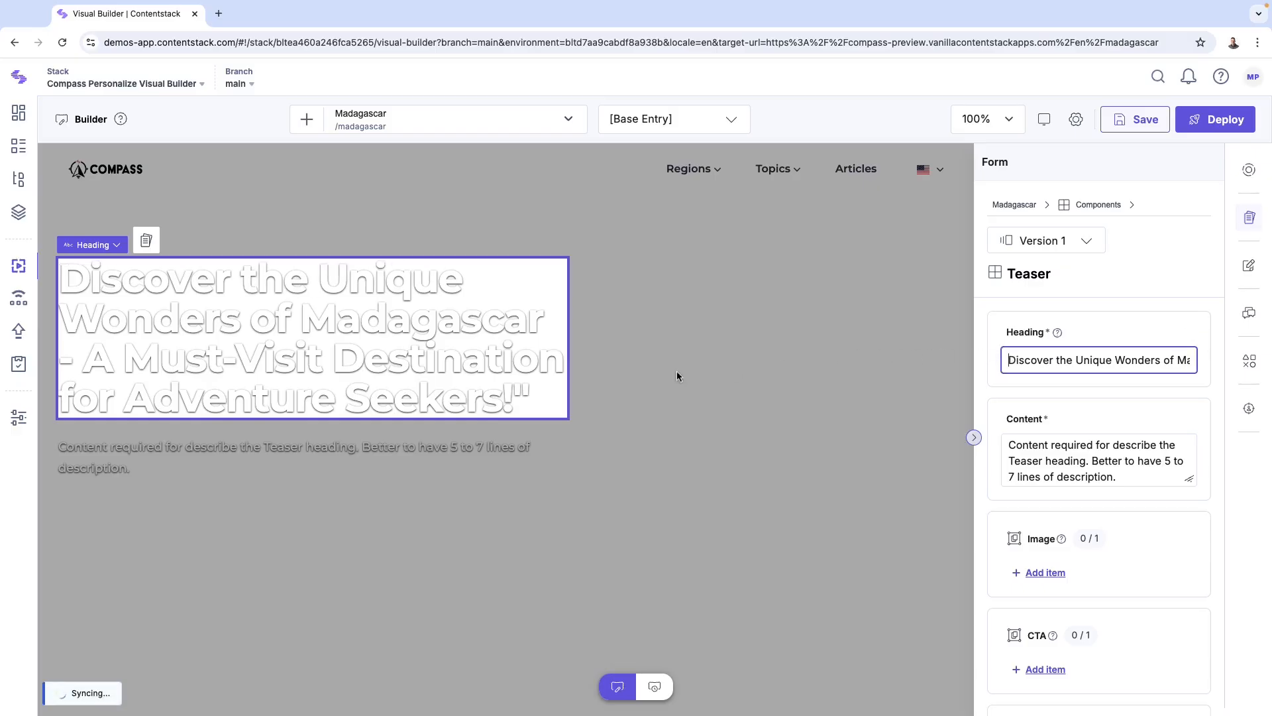
left_click(544, 398)
key("BackSpace")
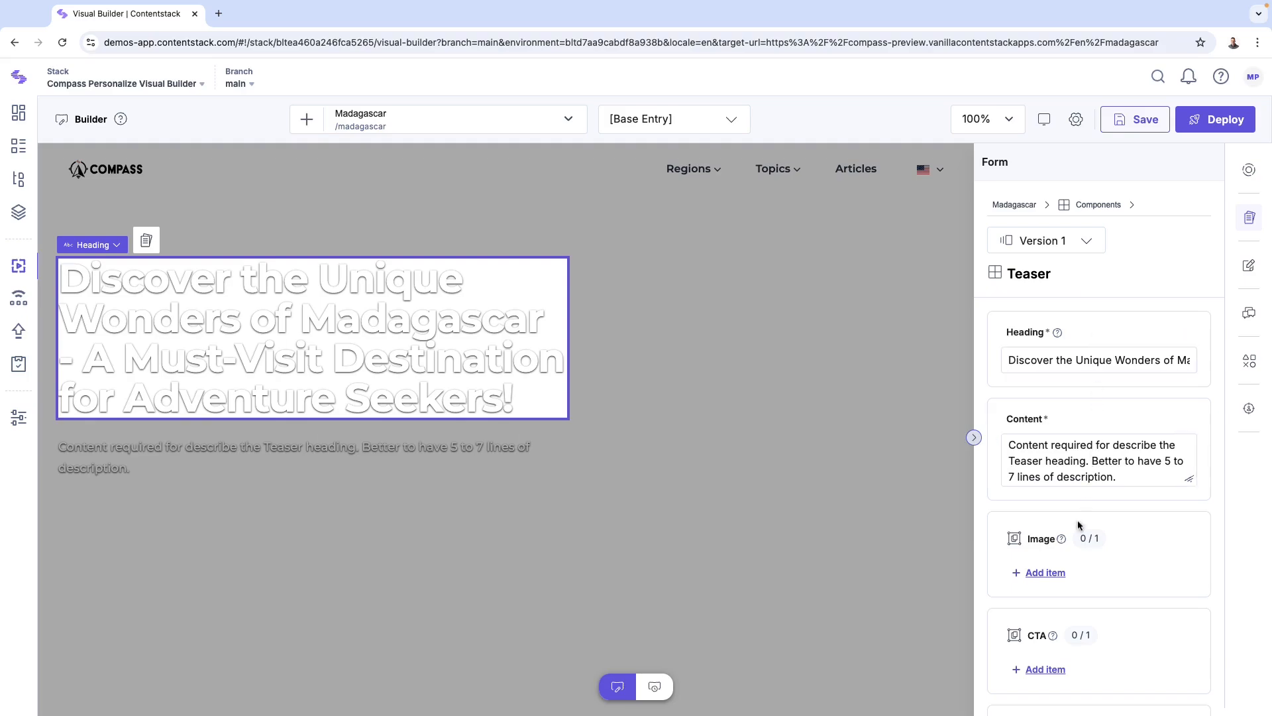
Step: Add the Madagascar_Large.jpeg asset as the teaser's image
left_click(1044, 573)
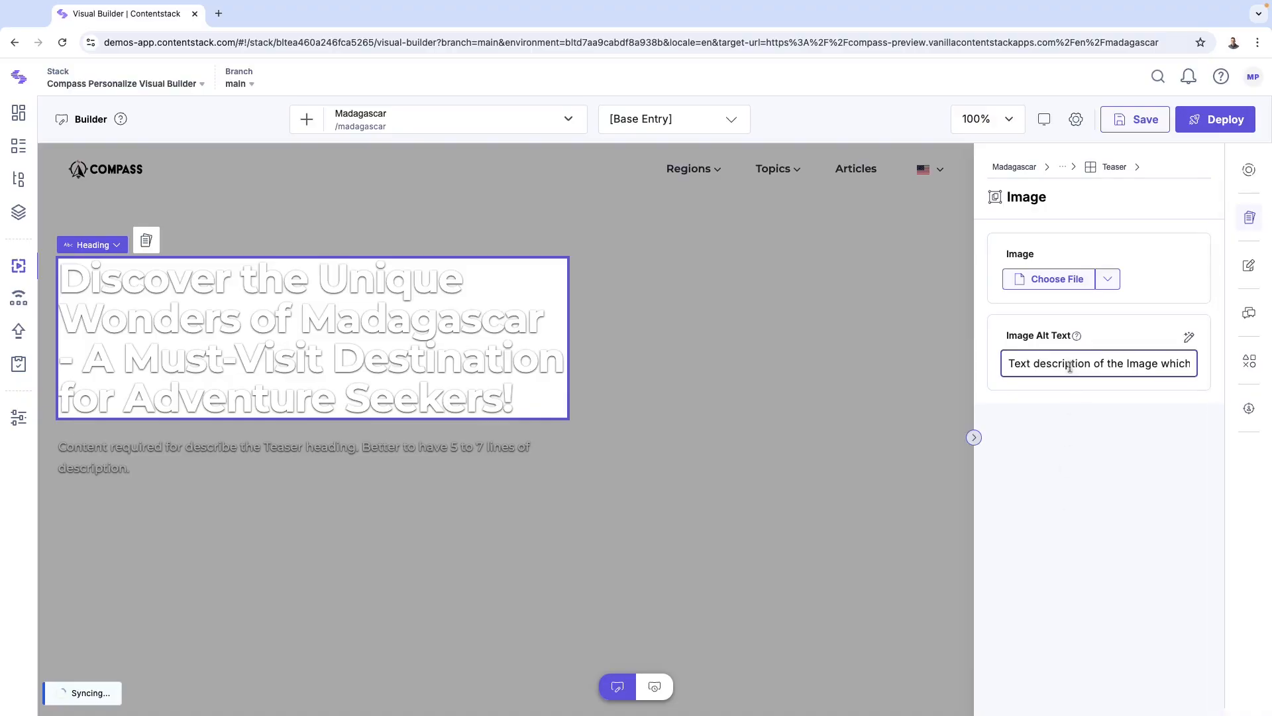
left_click(1060, 279)
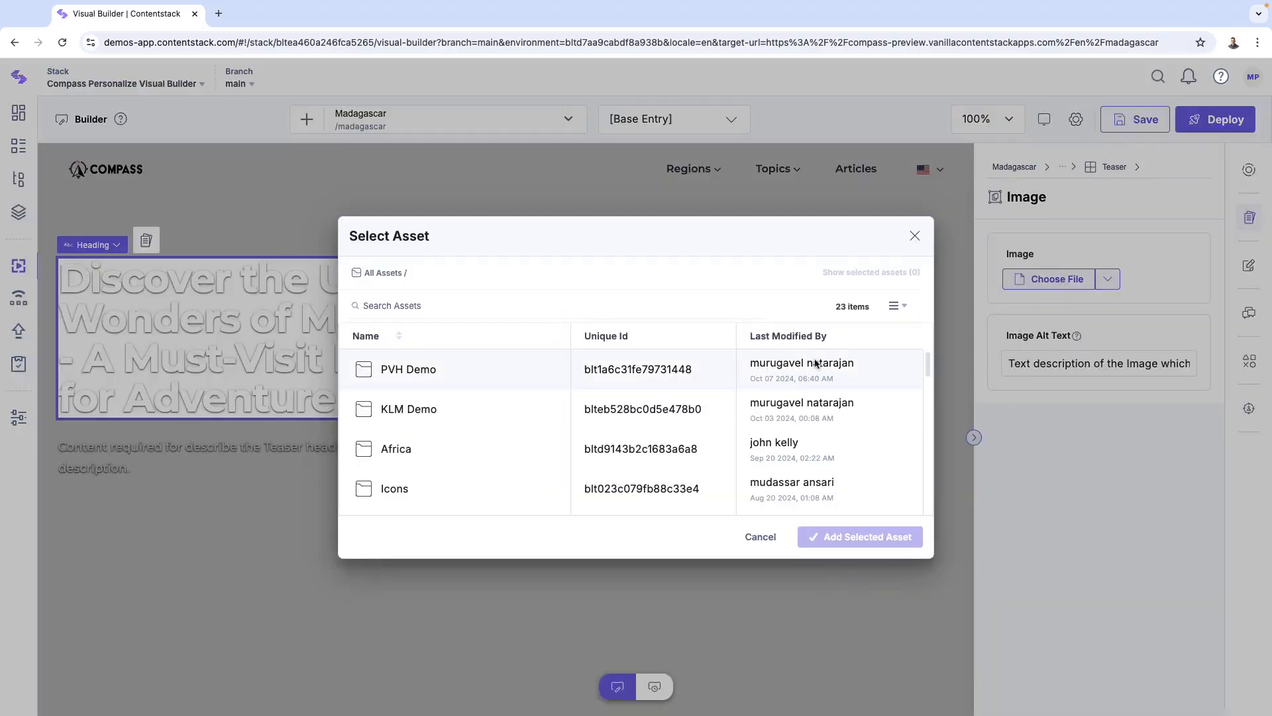
scroll(551, 449, "down", 4)
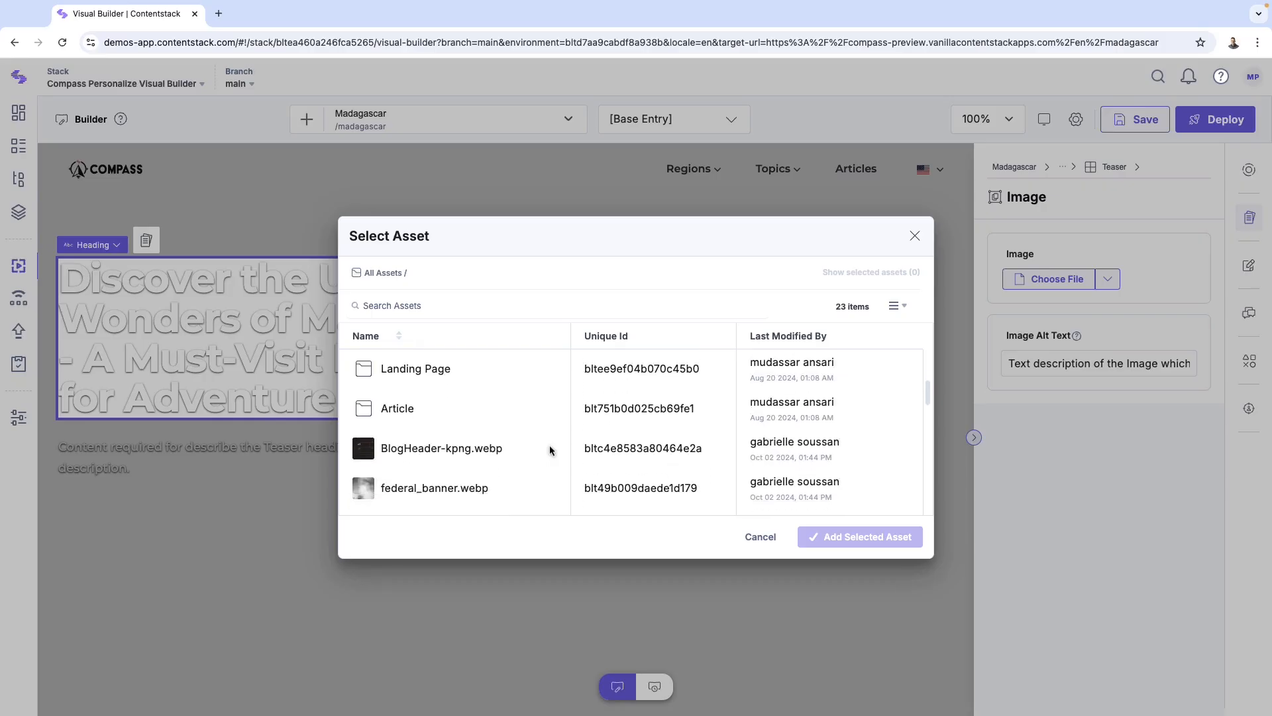
left_click(458, 456)
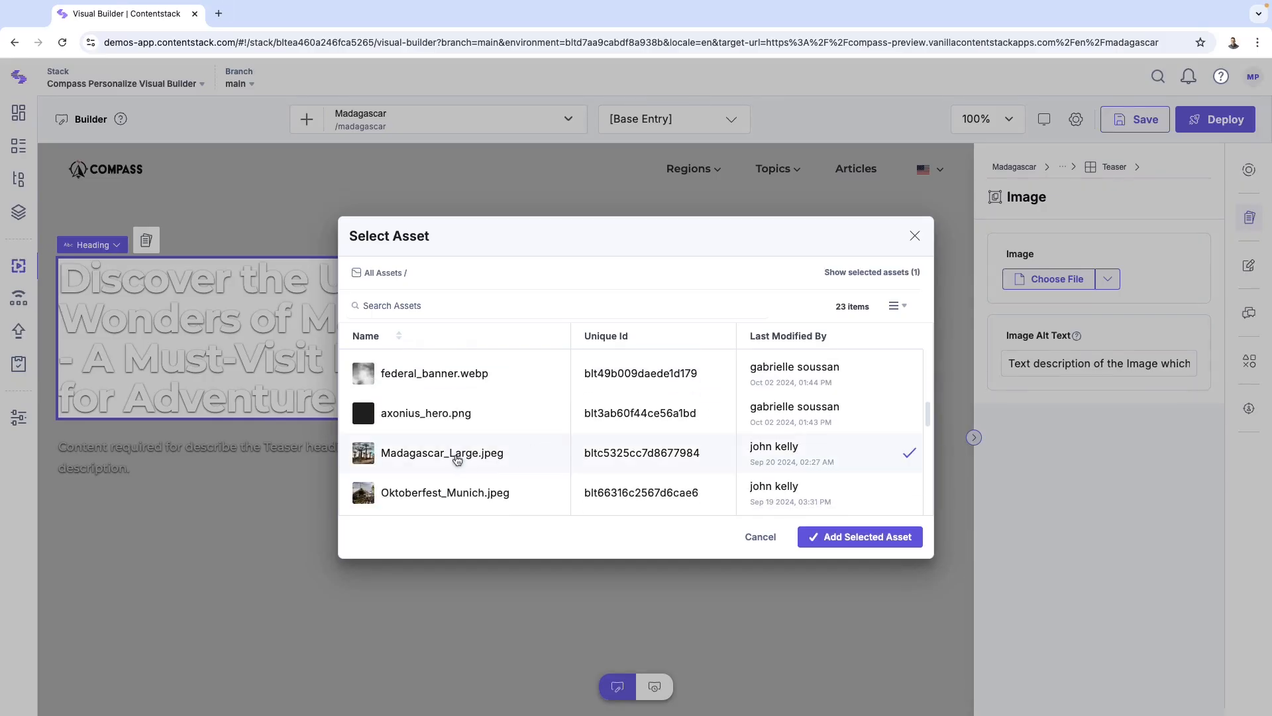
left_click(832, 536)
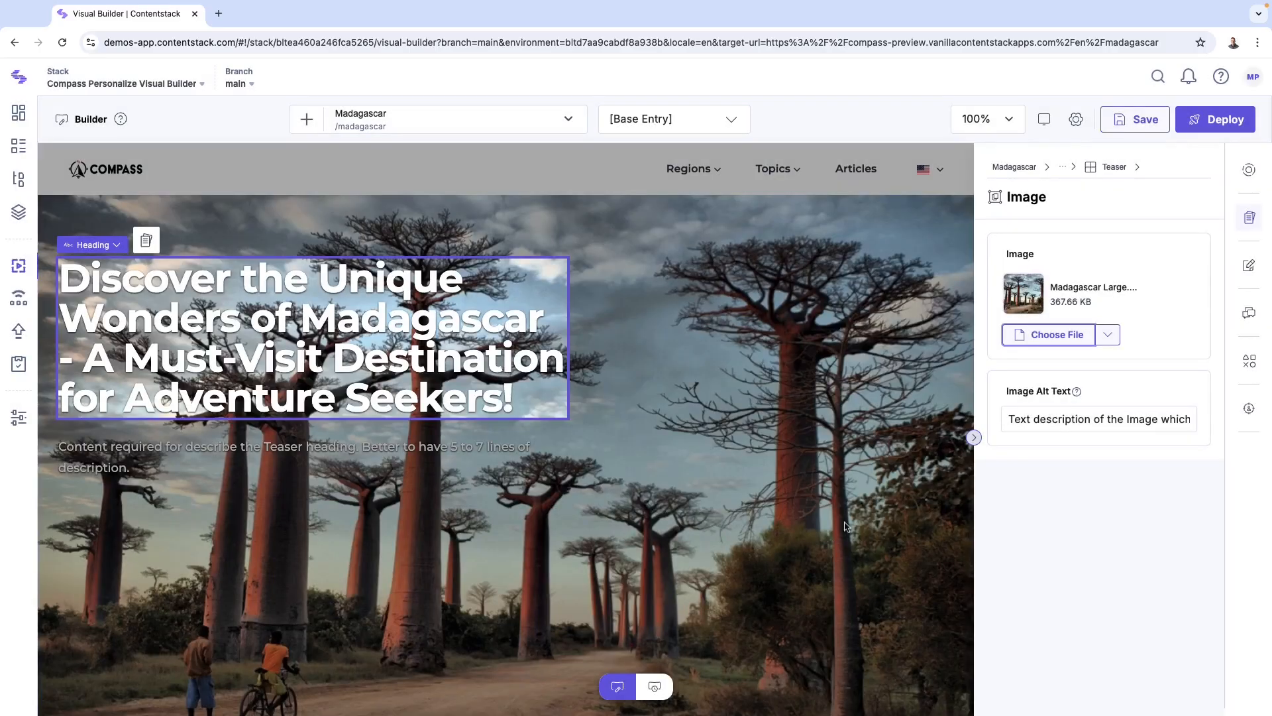
Step: Add a Card Collection block below the teaser on the Madagascar page
left_click(1038, 168)
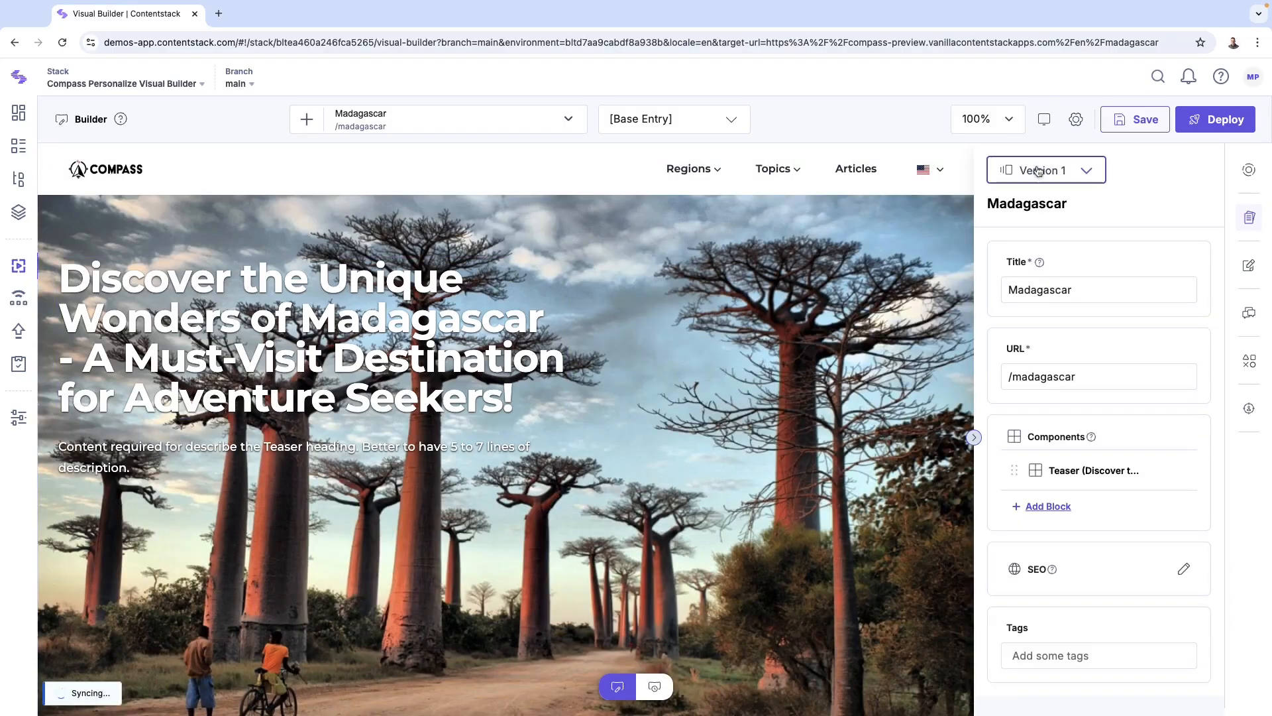
left_click(1058, 509)
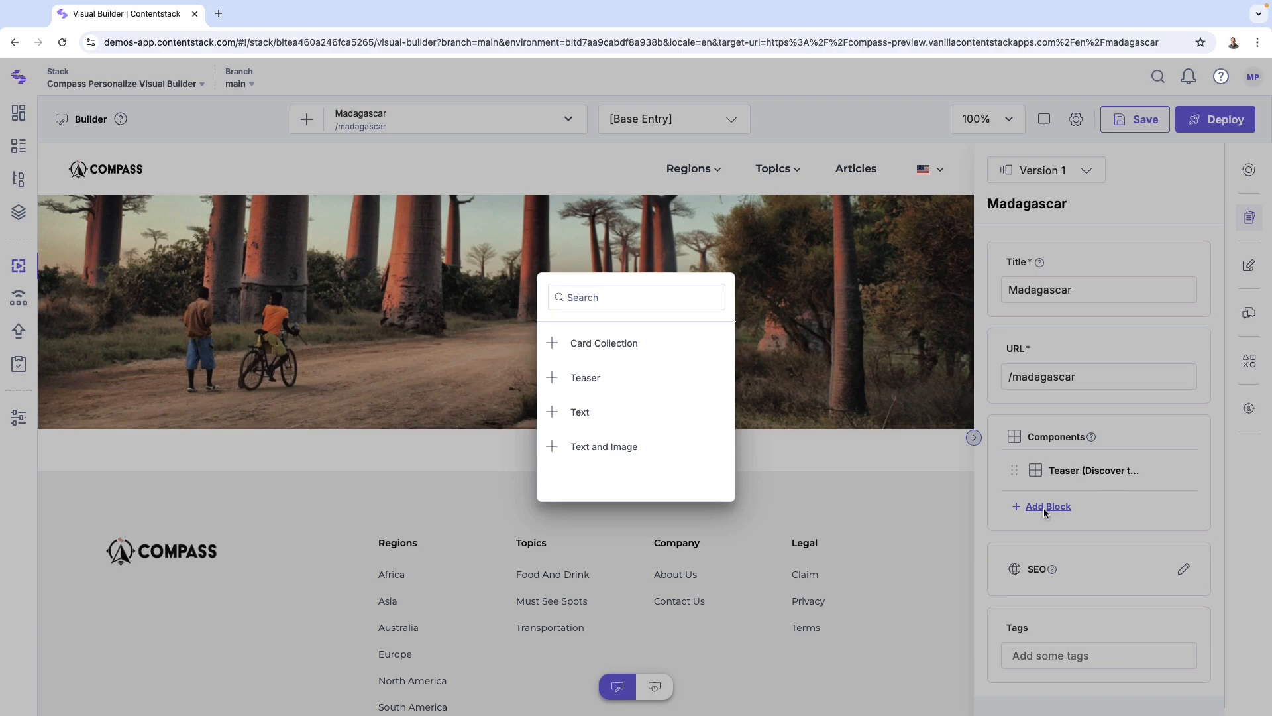
left_click(621, 347)
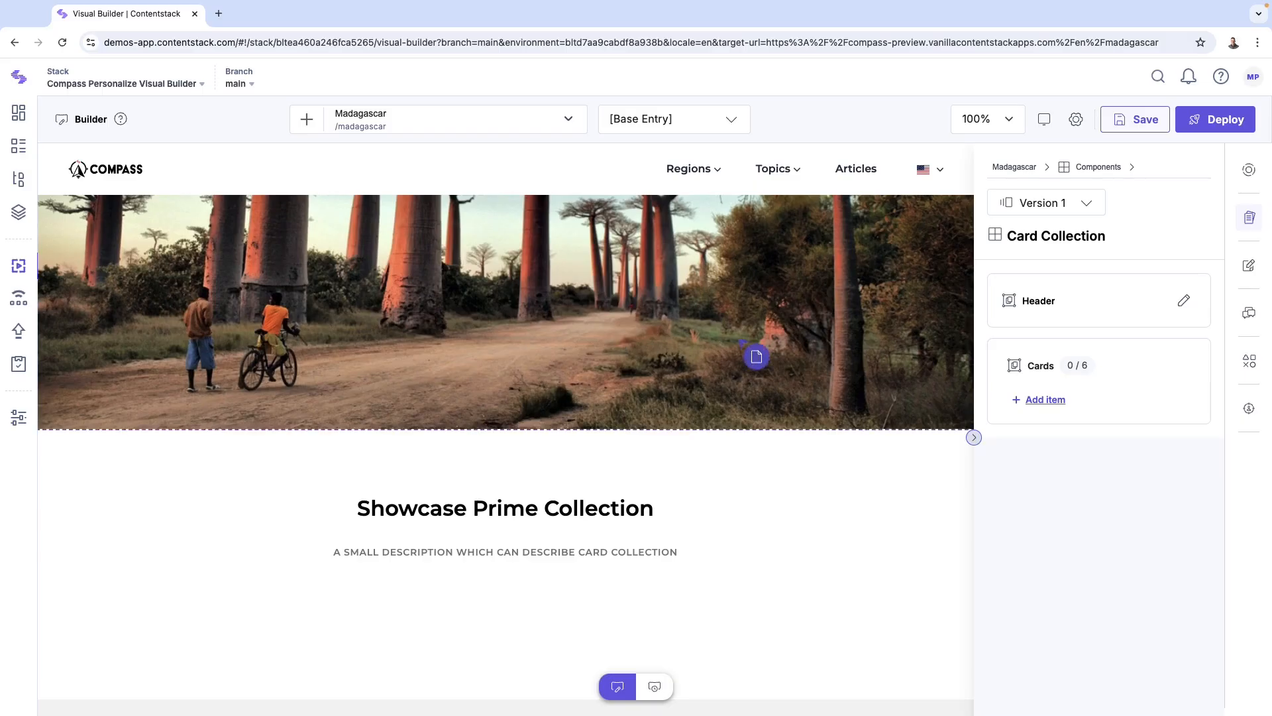
Step: Add two sample cards side by side to the Card Collection
left_click(1045, 400)
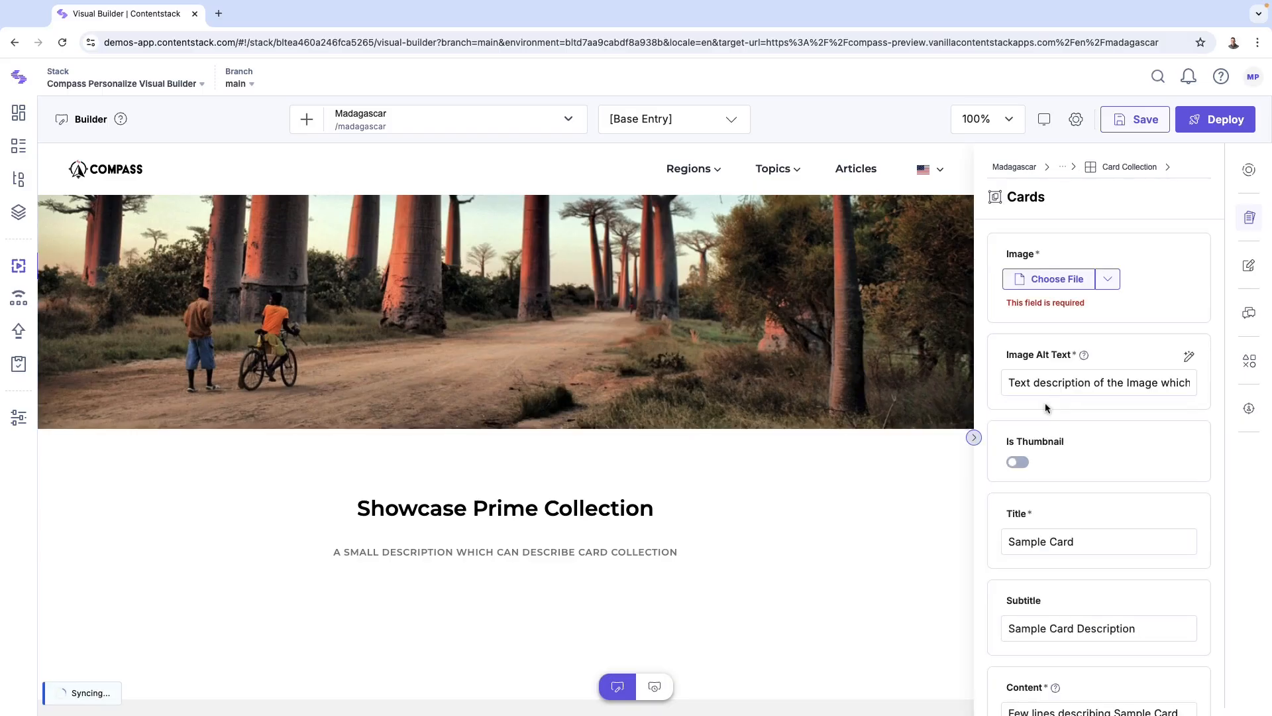
scroll(733, 503, "down", 3)
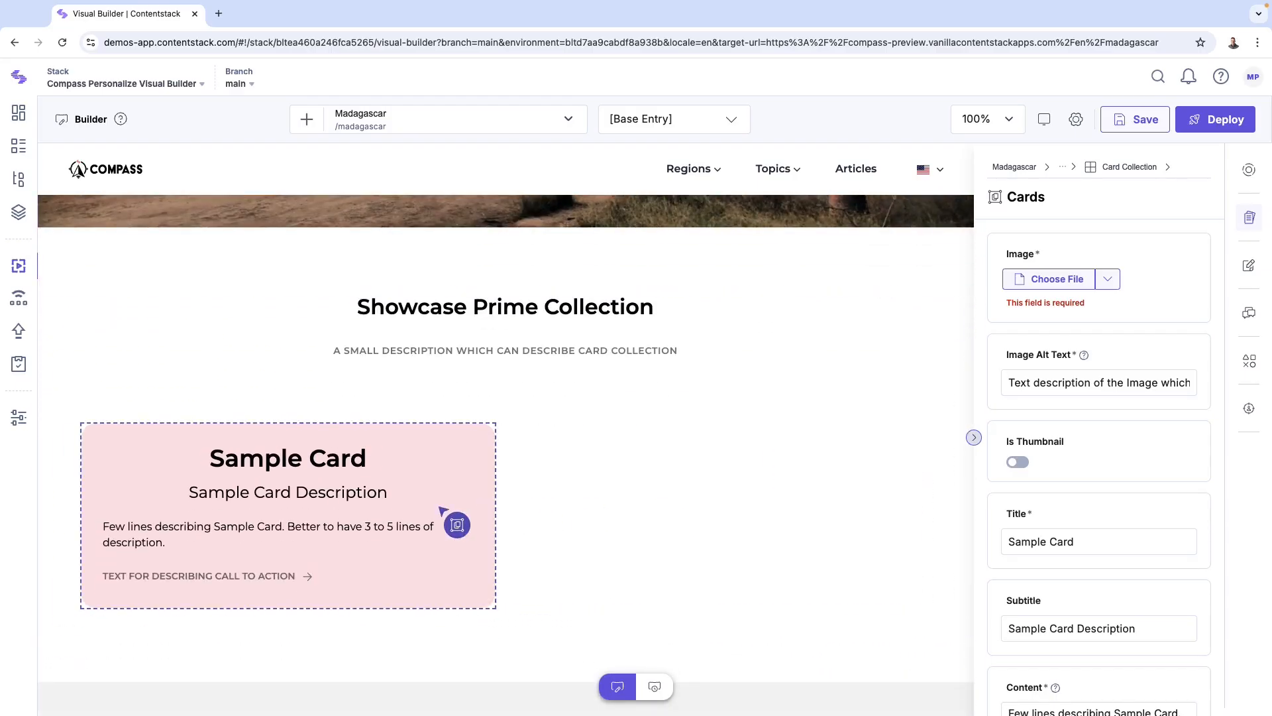
left_click(442, 511)
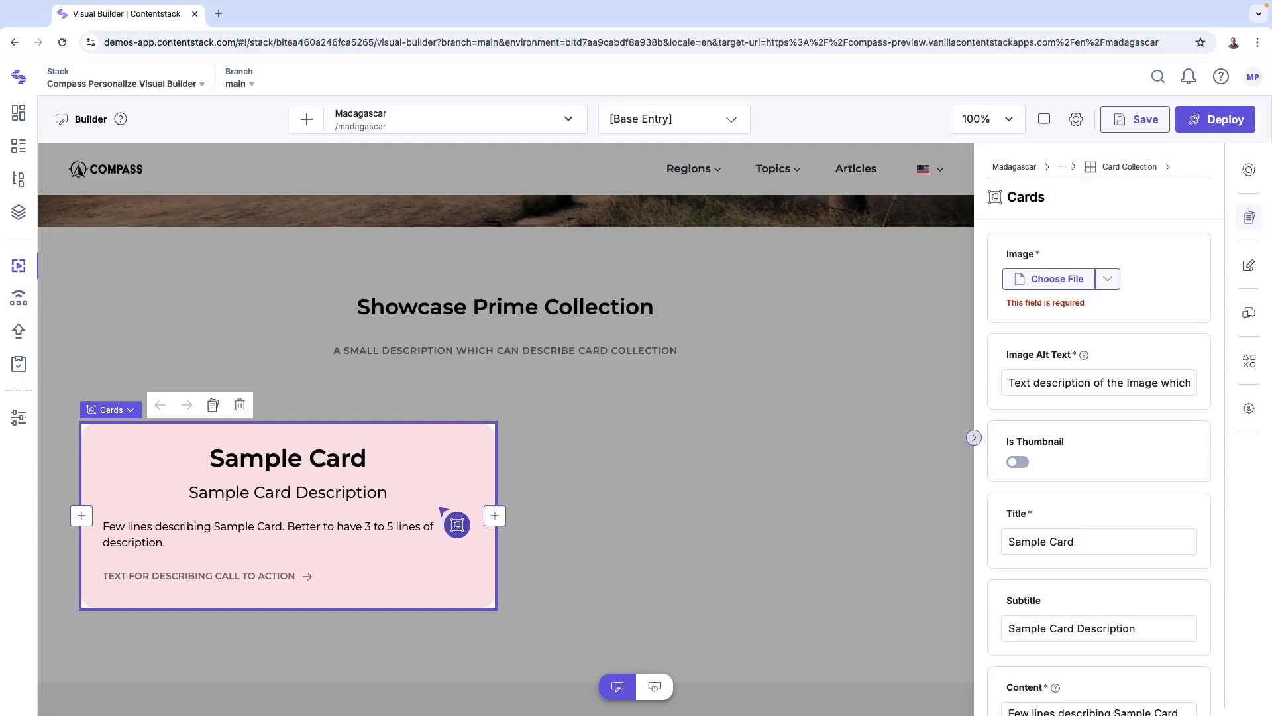
left_click(498, 523)
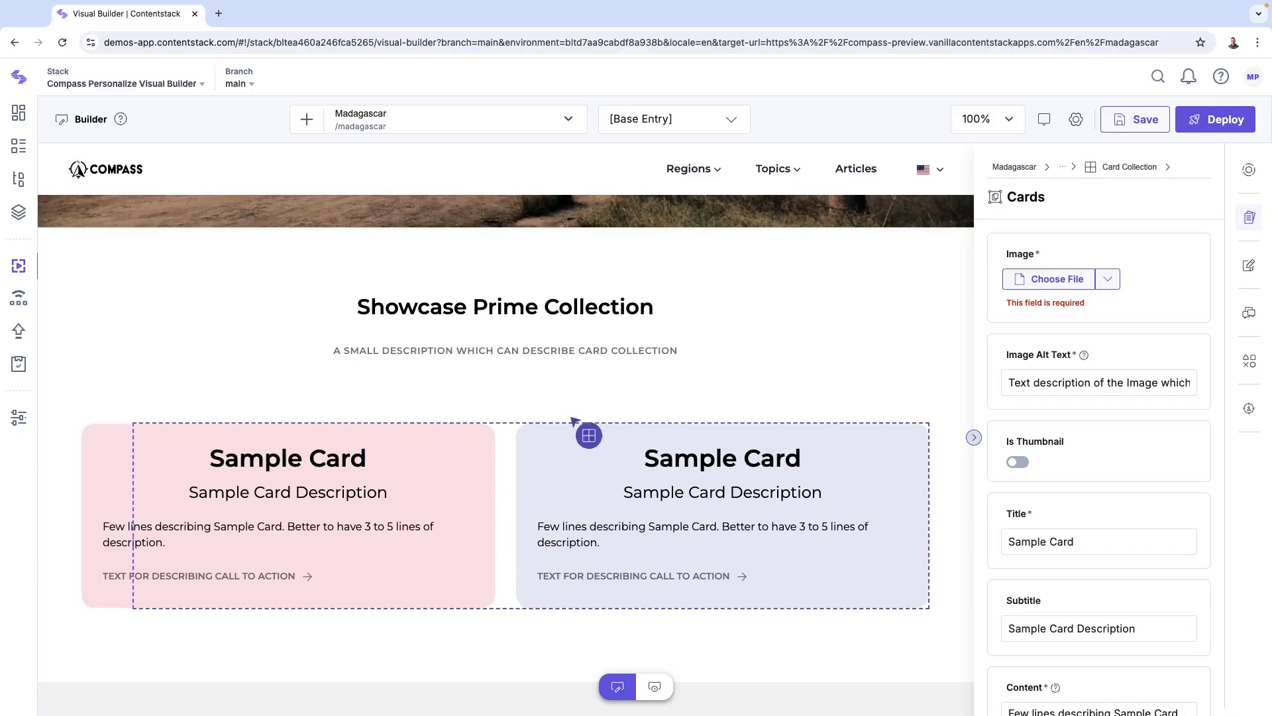
Step: Save the changes to the Madagascar page
left_click(1125, 122)
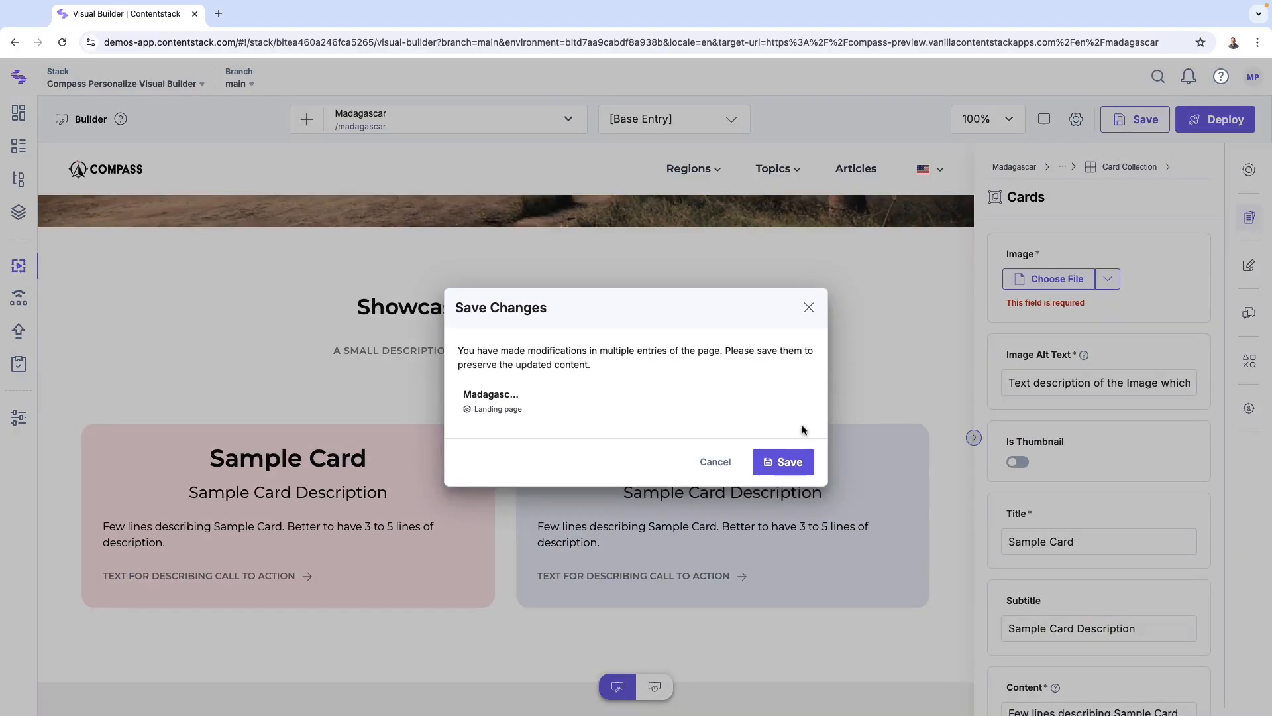
left_click(807, 462)
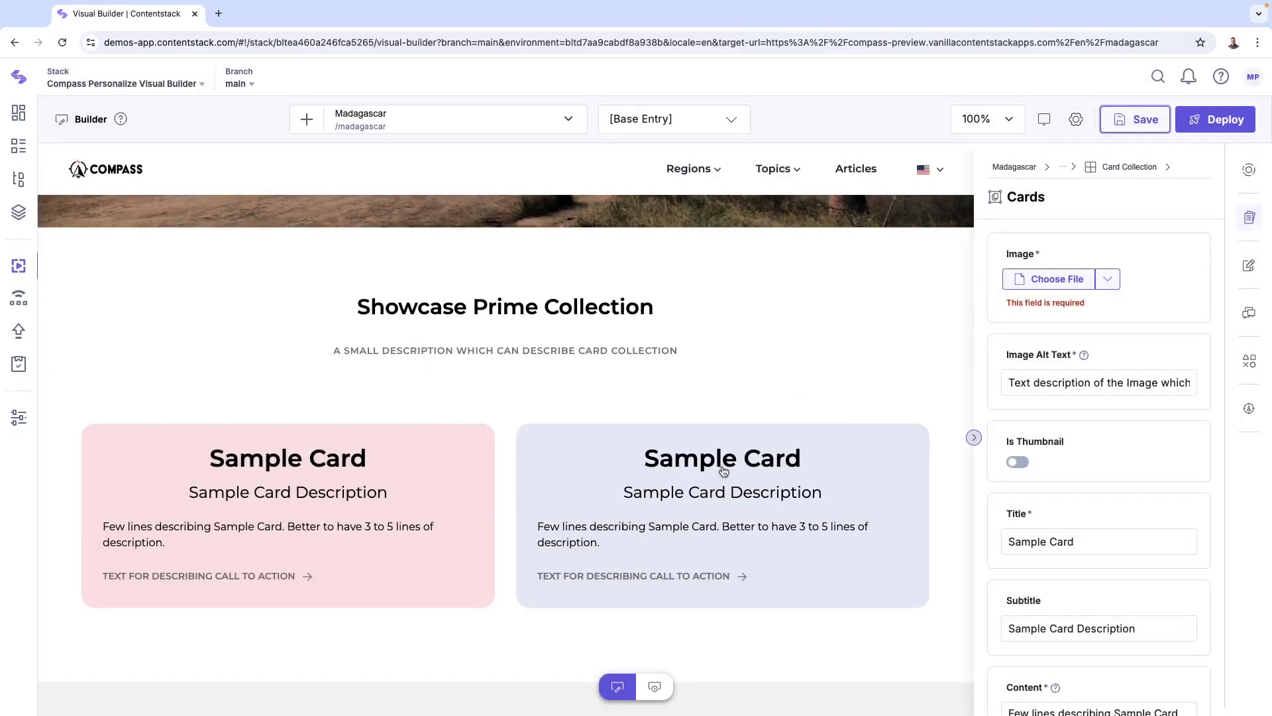
Step: Start deploying the page by selecting the Madagascar entry in the entries list
left_click(1191, 118)
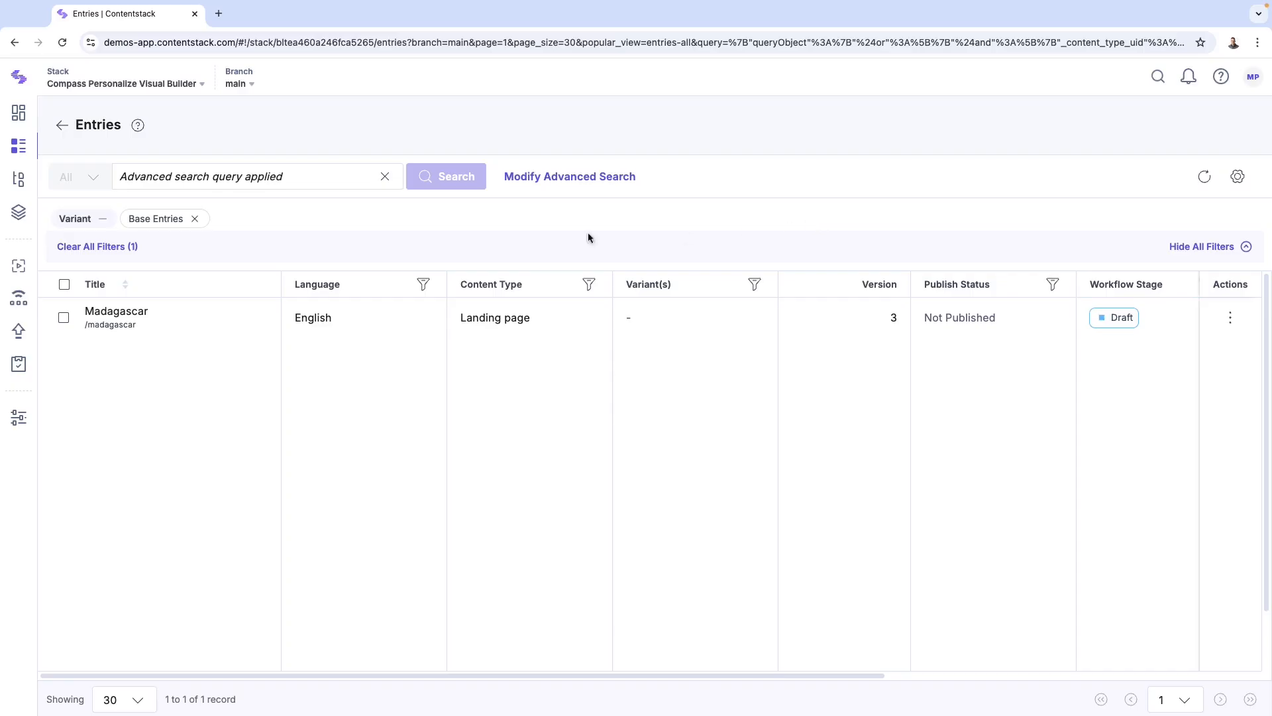
left_click(64, 317)
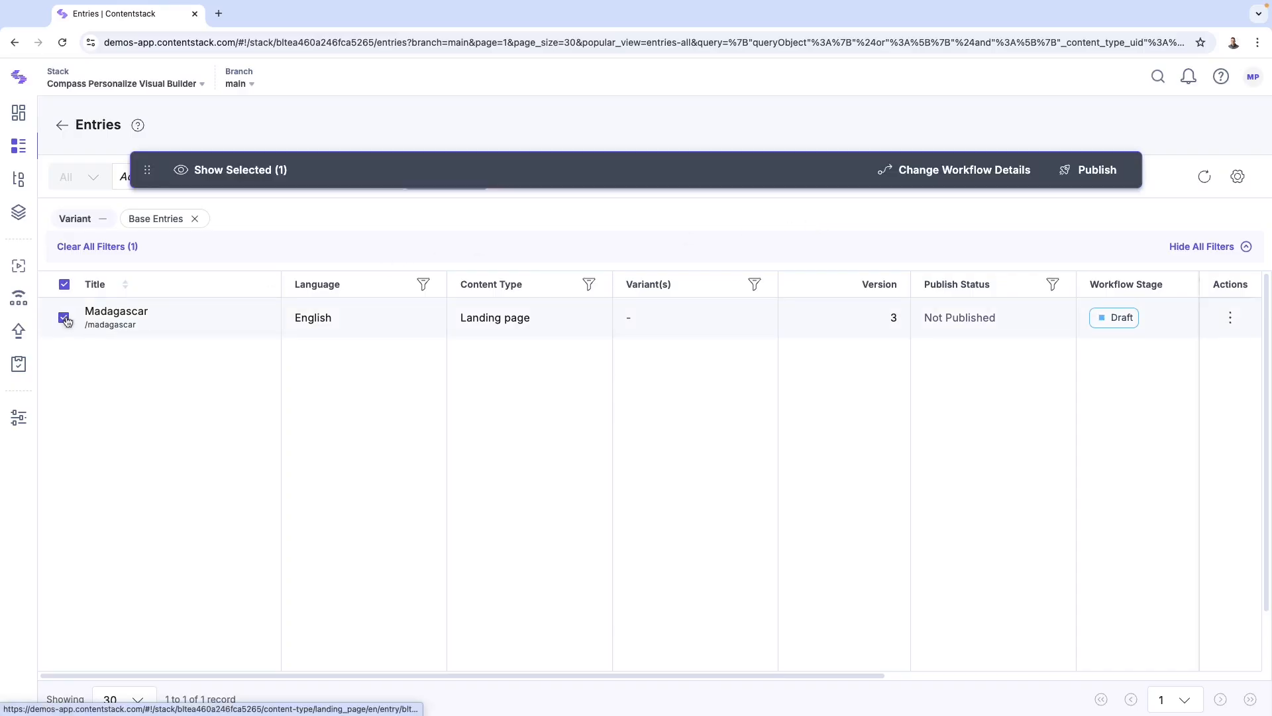